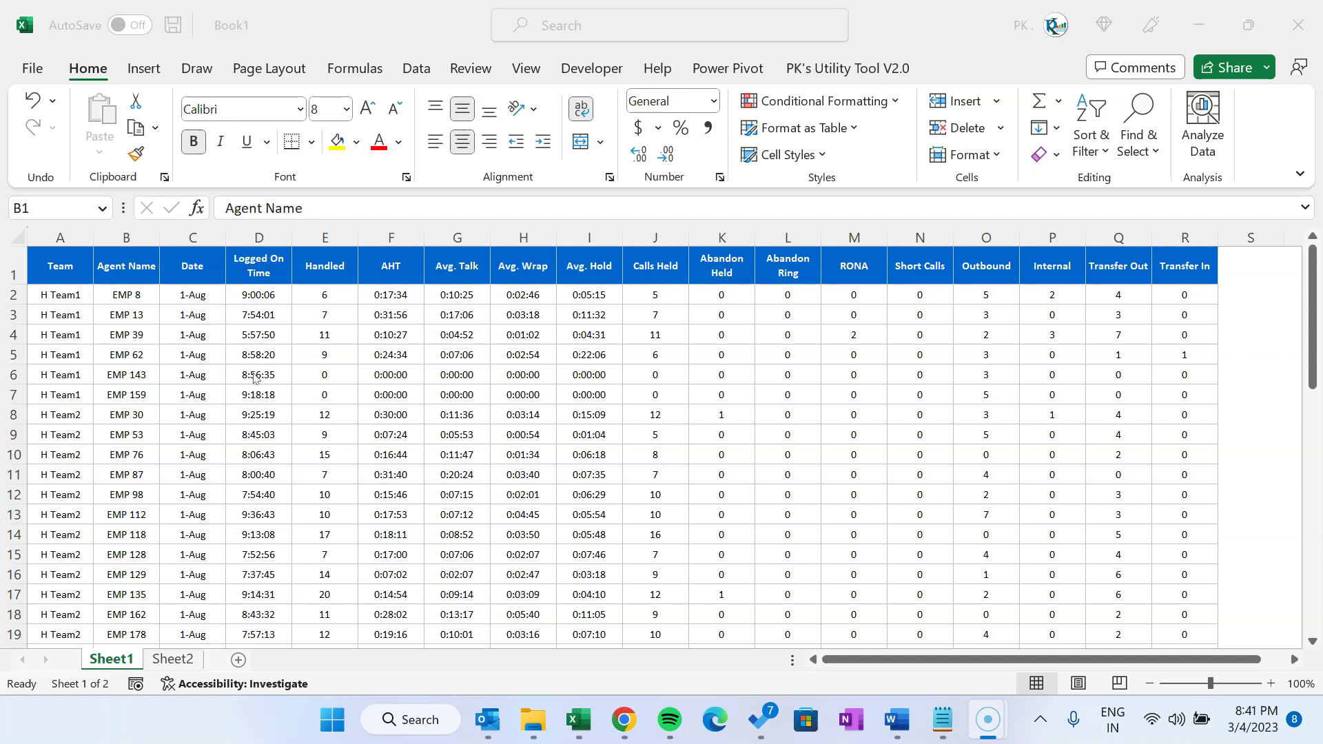
Step: Toggle the ribbon collapsed and expanded with Ctrl+F1, then show the ribbon display options and More options
{"action": "left_click", "coordinate": [1300, 176]}
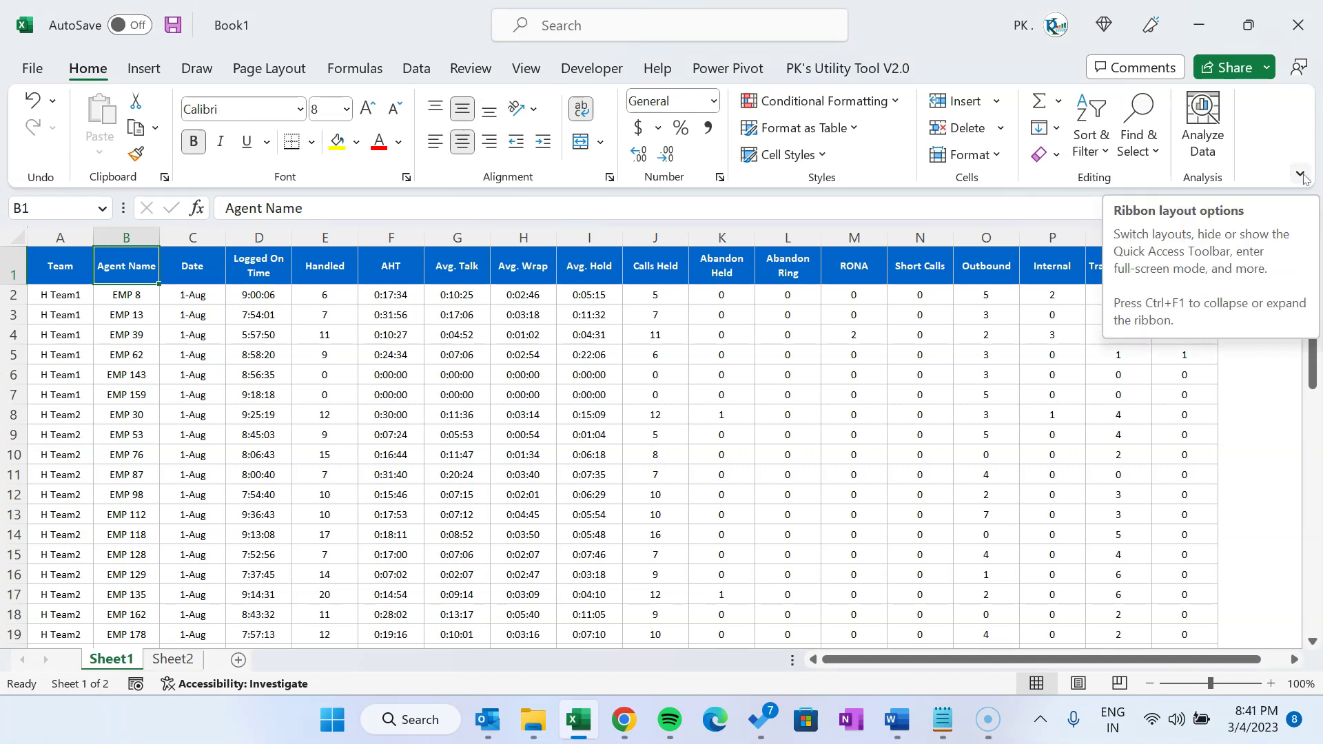
{"action": "key", "text": "ctrl+F1"}
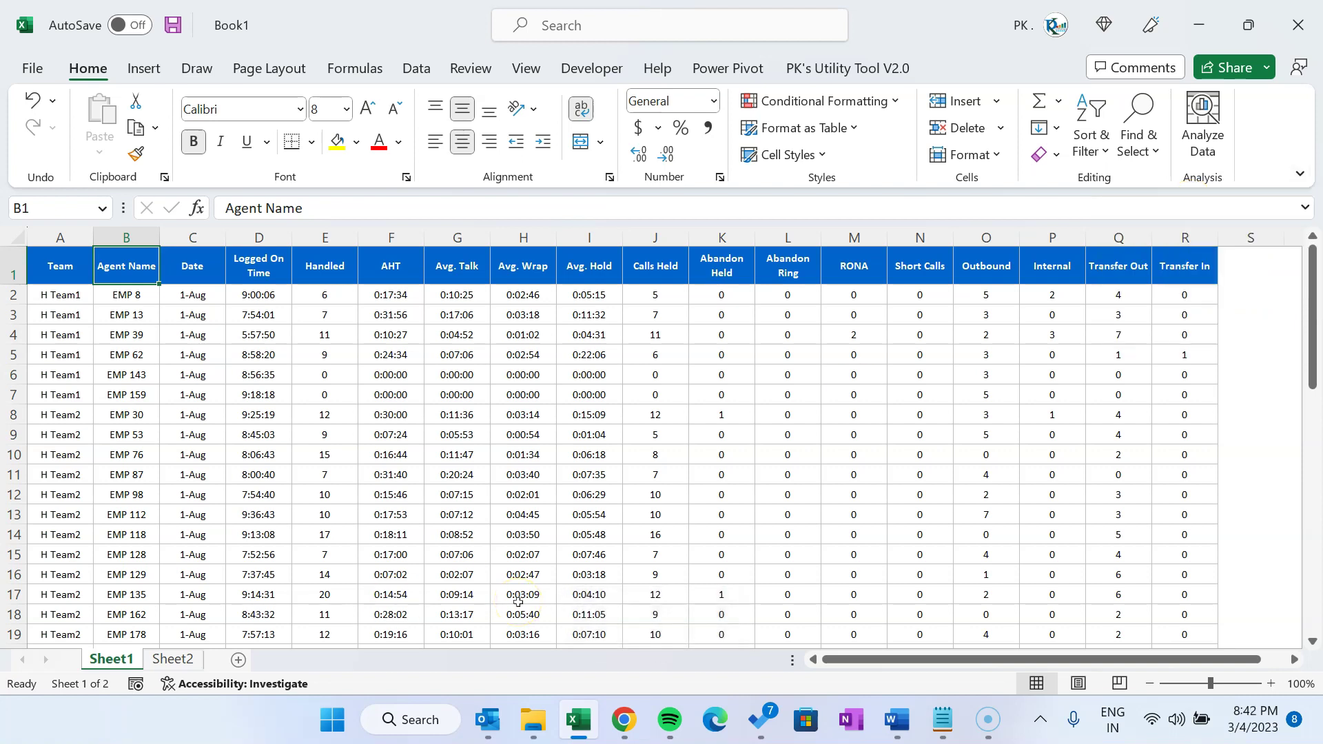
{"action": "key", "text": "ctrl+F1"}
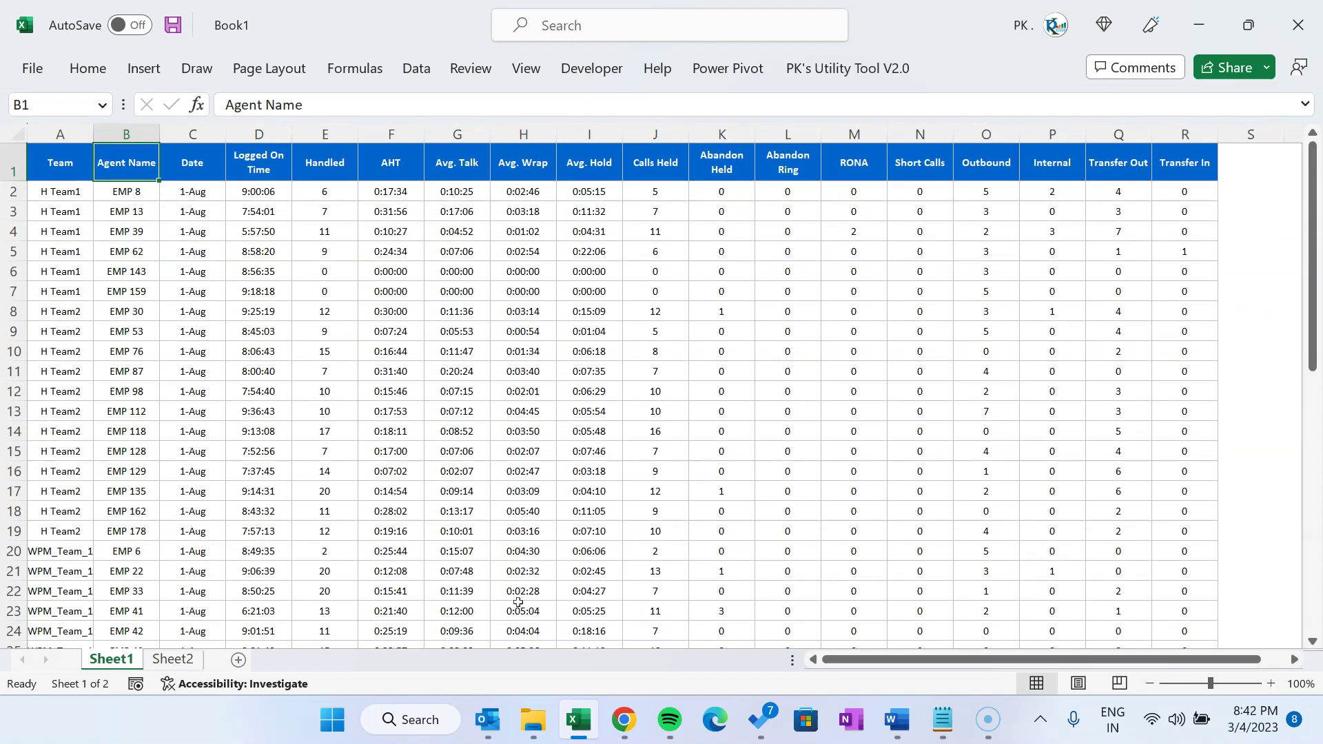
{"action": "key", "text": "ctrl+F1"}
{"action": "key", "text": "ctrl+F1"}
{"action": "key", "text": "ctrl+F1"}
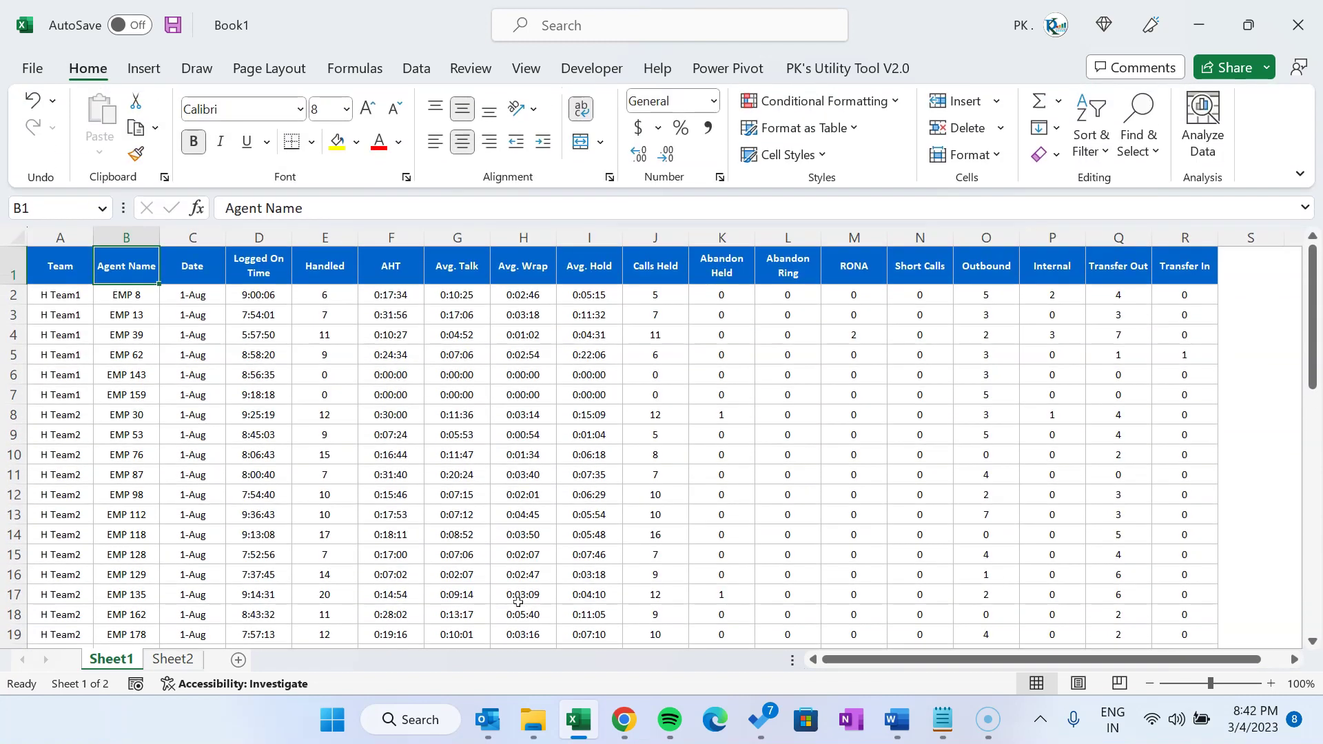
{"action": "left_click", "coordinate": [1301, 175]}
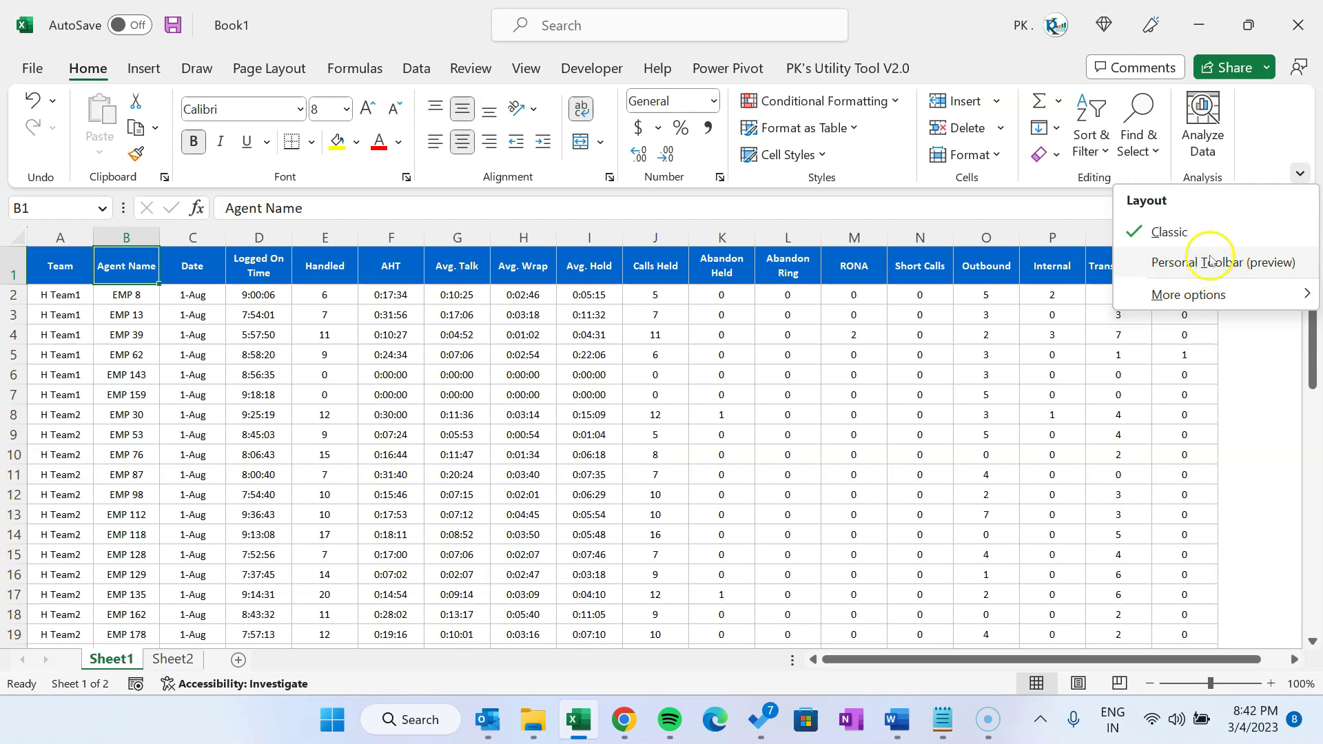
{"action": "mouse_move", "coordinate": [1204, 294]}
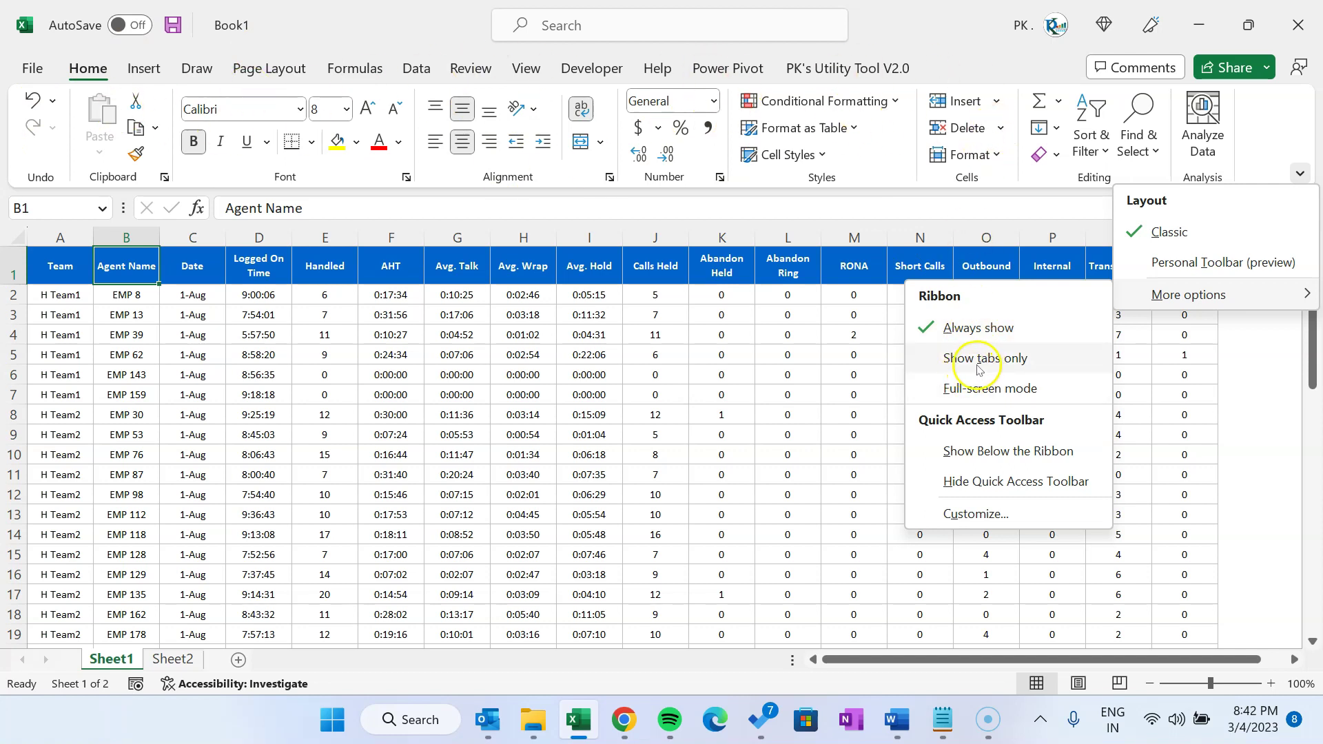
Step: Set the ribbon to Show tabs only and check the now-taller sheet by selecting A1:R16
{"action": "left_click", "coordinate": [1003, 361]}
{"action": "left_click", "coordinate": [711, 370]}
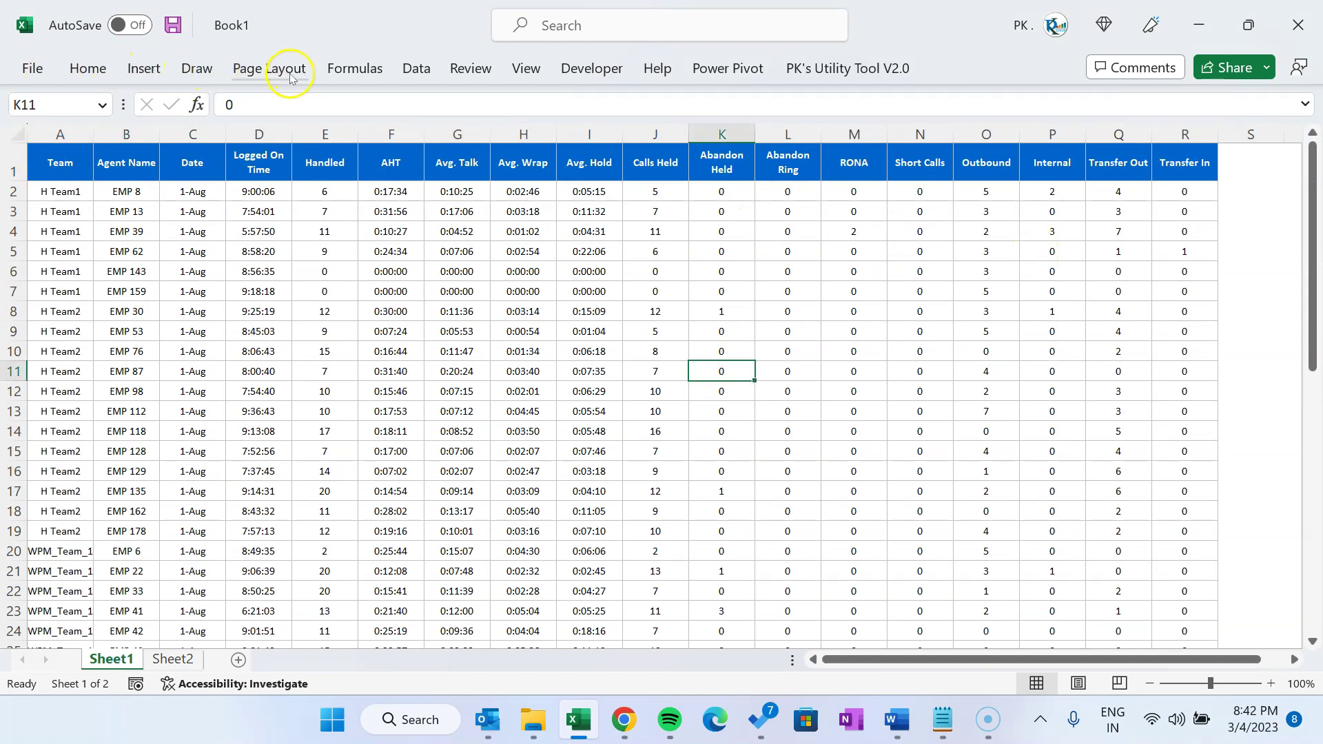
{"action": "key", "text": "ctrl+Home"}
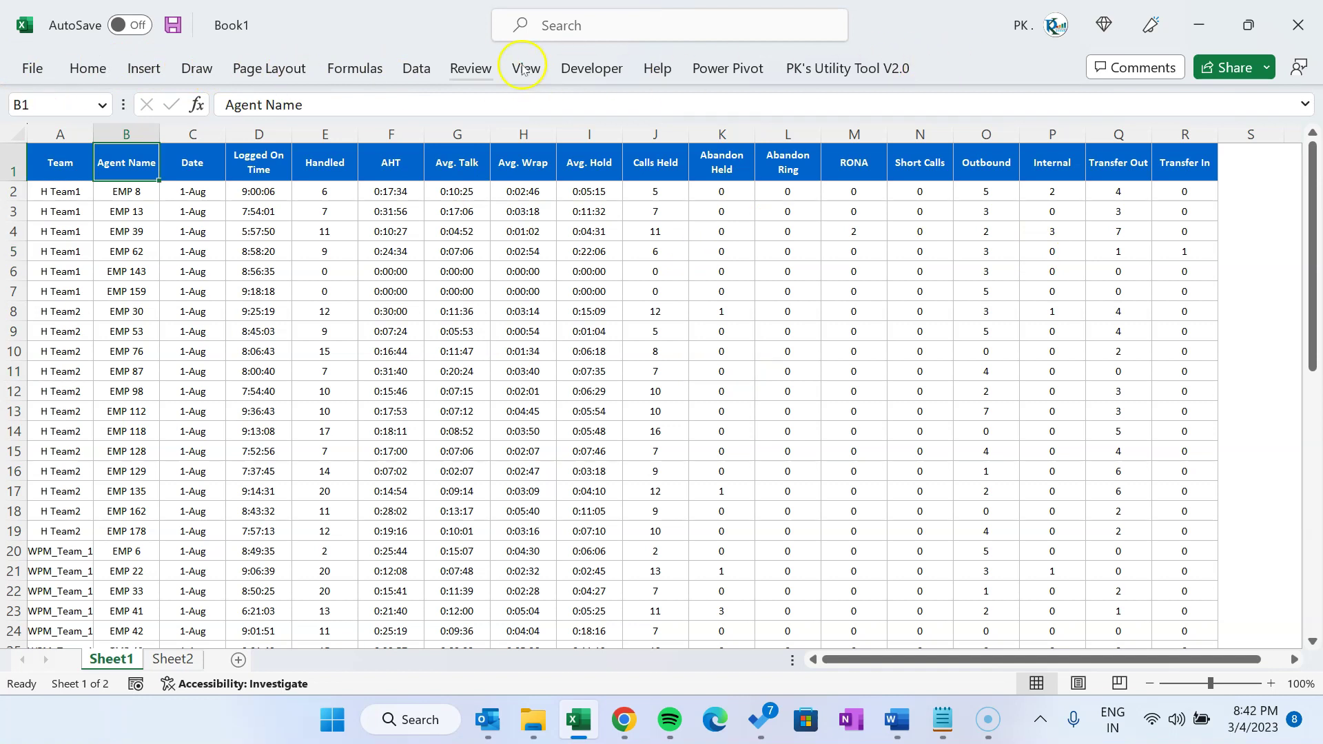
{"action": "left_click", "coordinate": [645, 264]}
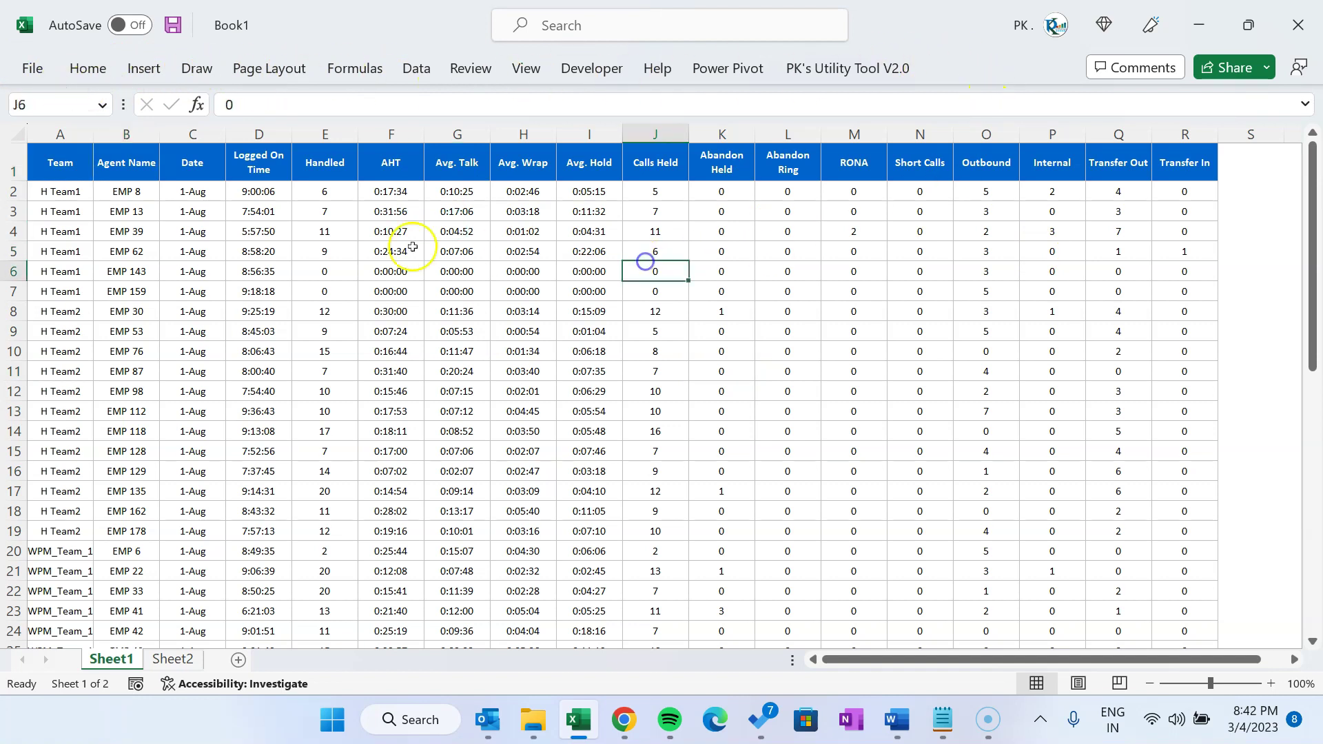
{"action": "left_click_drag", "start_coordinate": [41, 165], "coordinate": [1187, 551]}
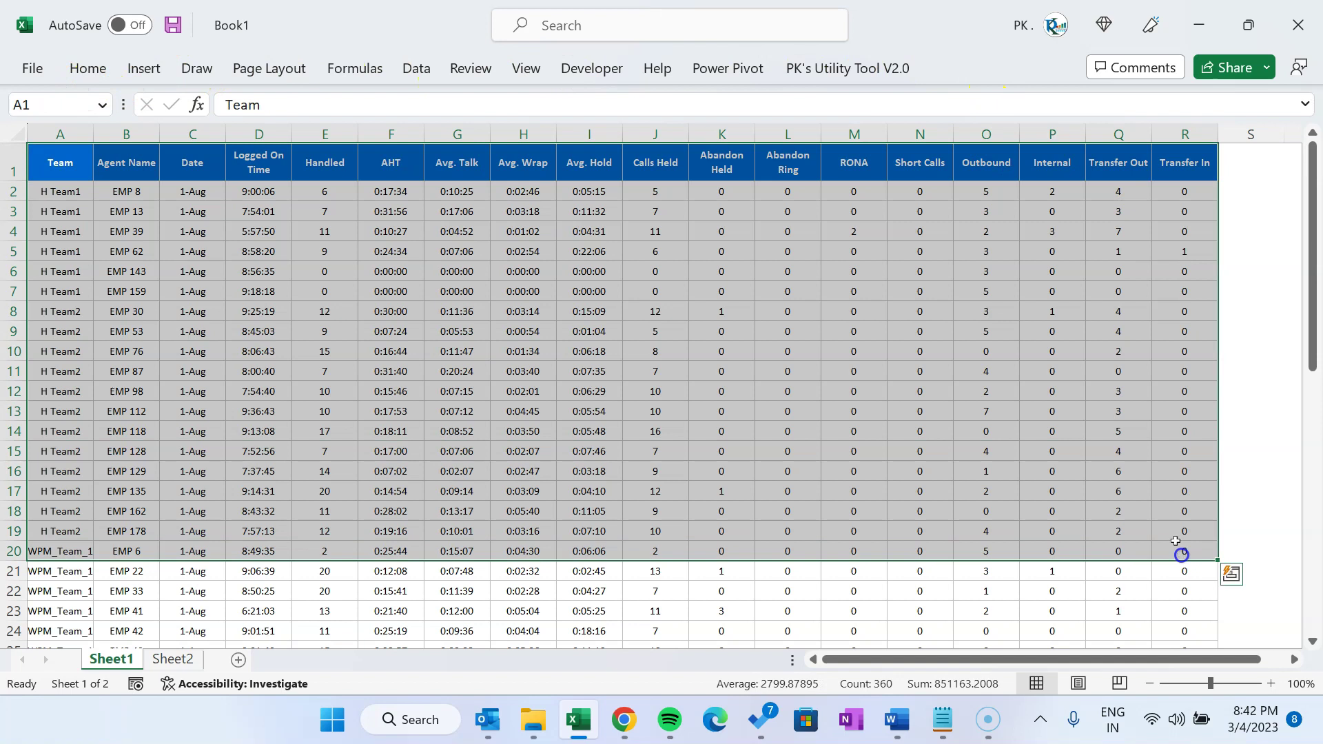
{"action": "left_click", "coordinate": [746, 353]}
Step: Select the header cells A1:P1, then peek at the Formulas tab and collapse it again
{"action": "left_click_drag", "start_coordinate": [73, 166], "coordinate": [1027, 168]}
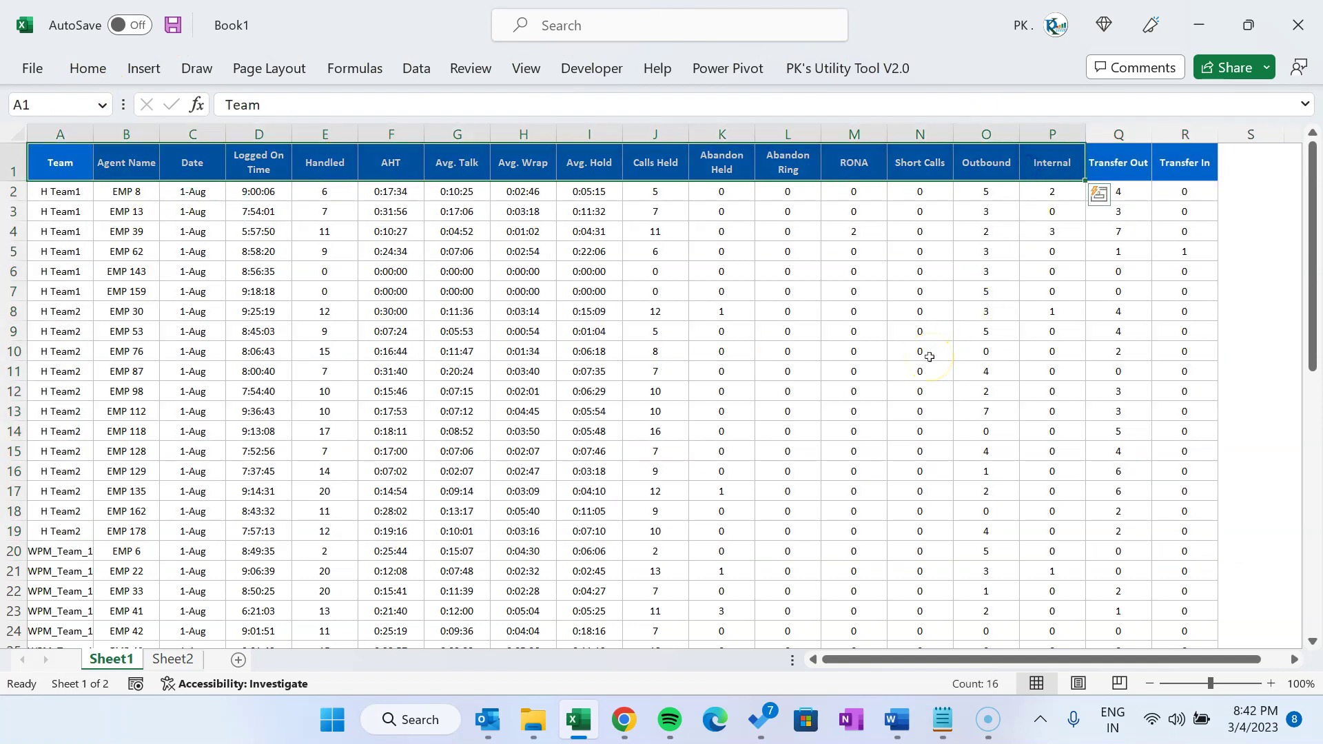
{"action": "left_click", "coordinate": [803, 348]}
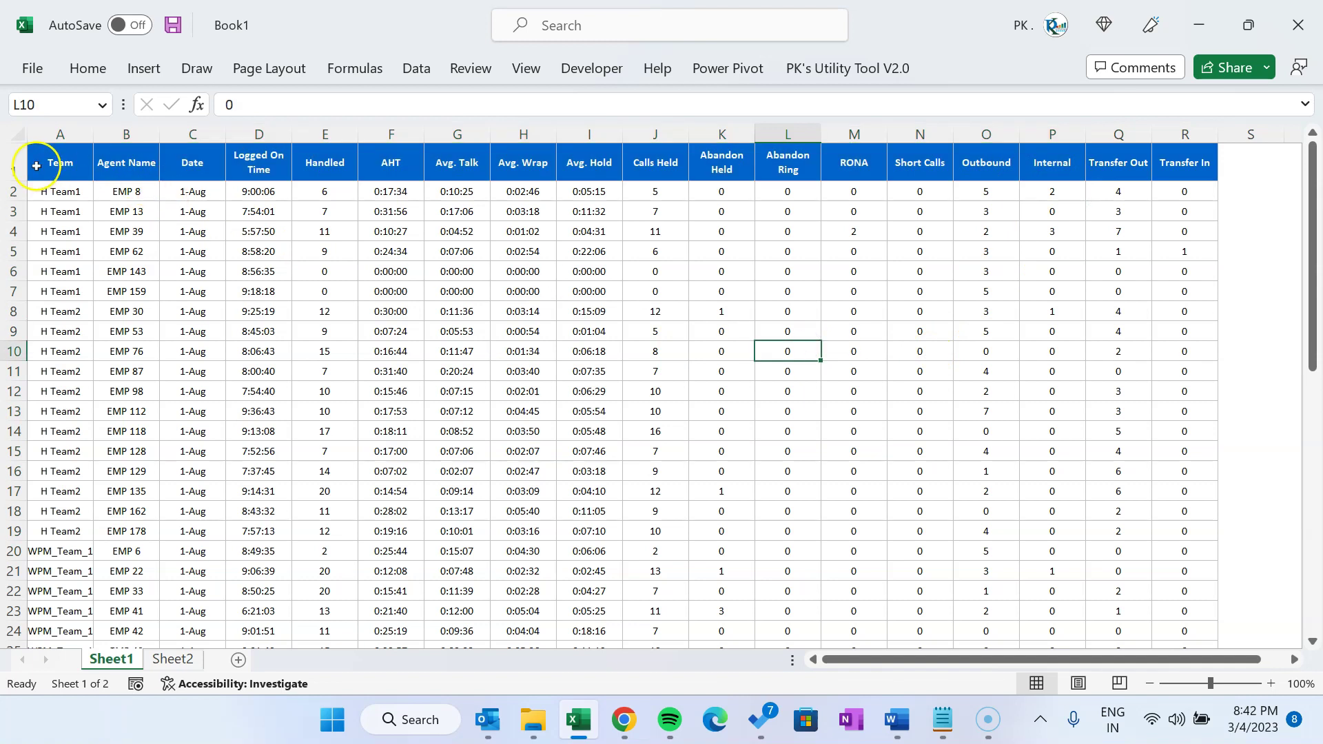
{"action": "left_click_drag", "start_coordinate": [41, 163], "coordinate": [1185, 491]}
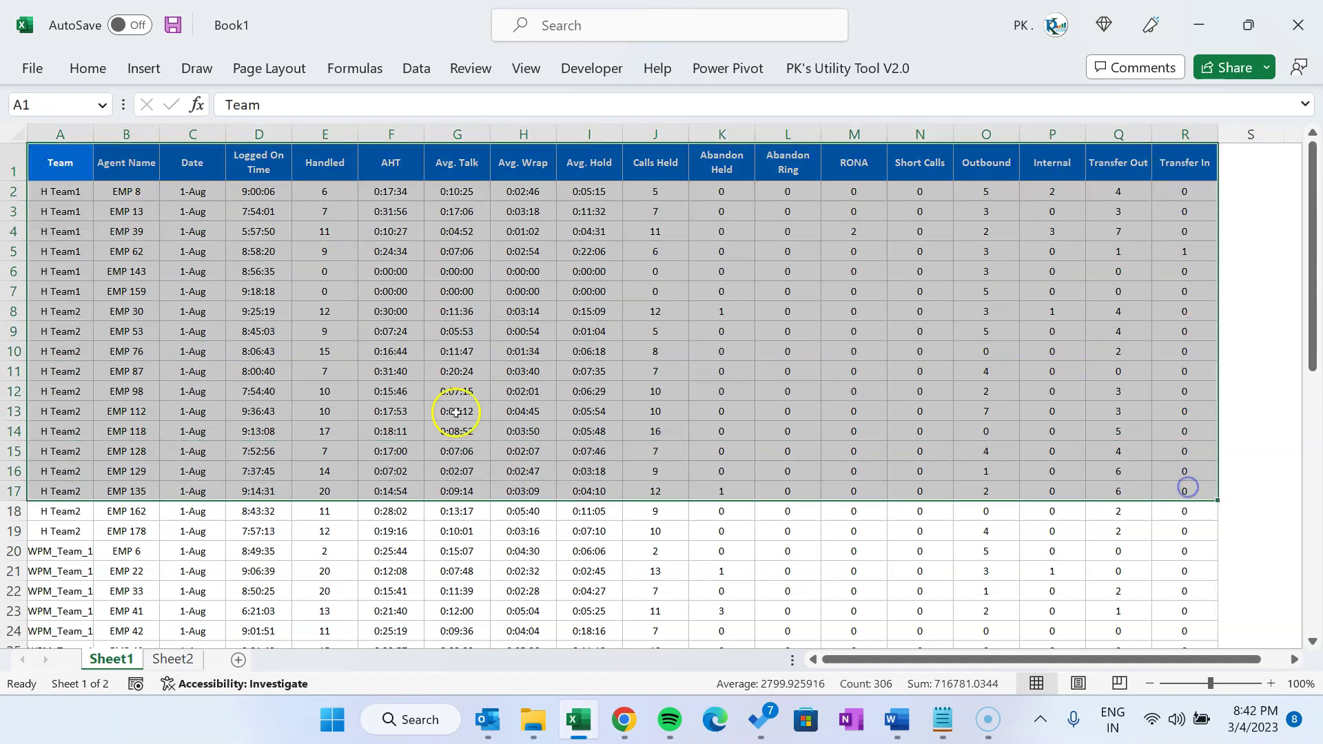
{"action": "left_click_drag", "start_coordinate": [42, 163], "coordinate": [1052, 162]}
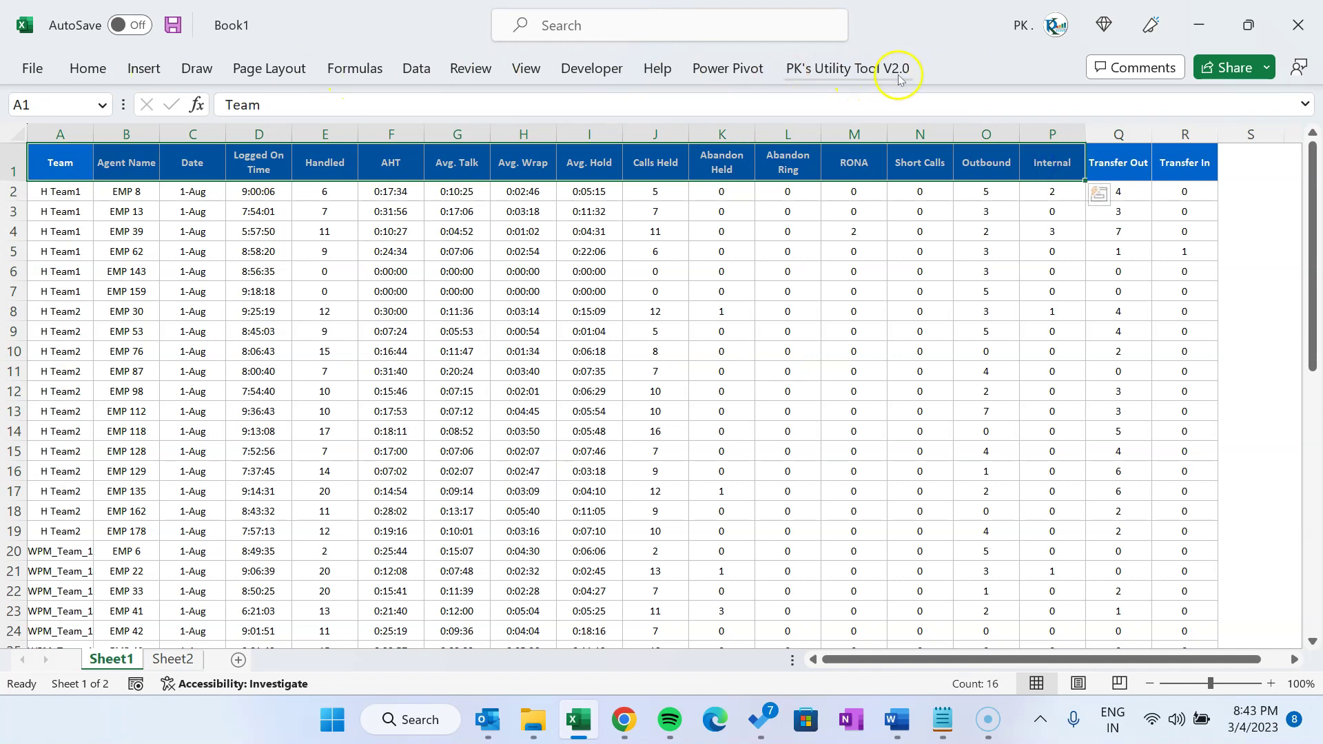
{"action": "left_click", "coordinate": [457, 390]}
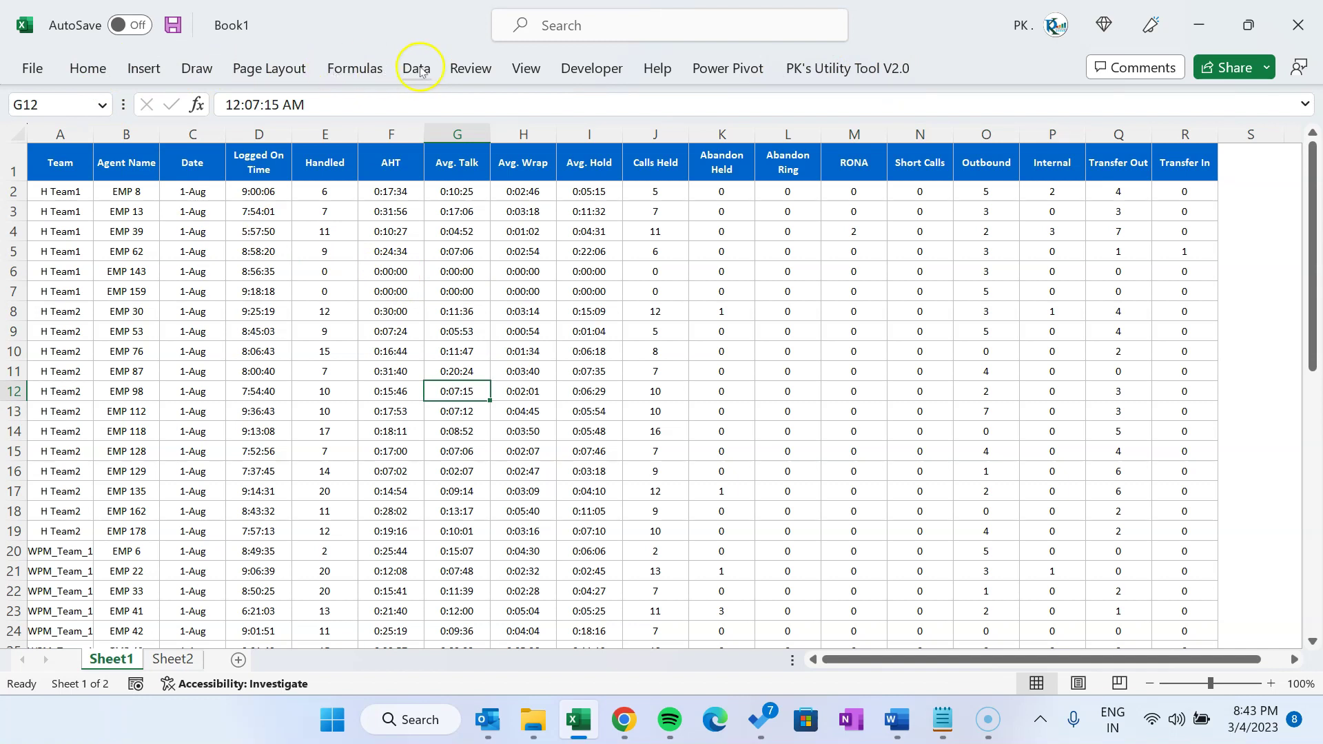
{"action": "left_click", "coordinate": [379, 66]}
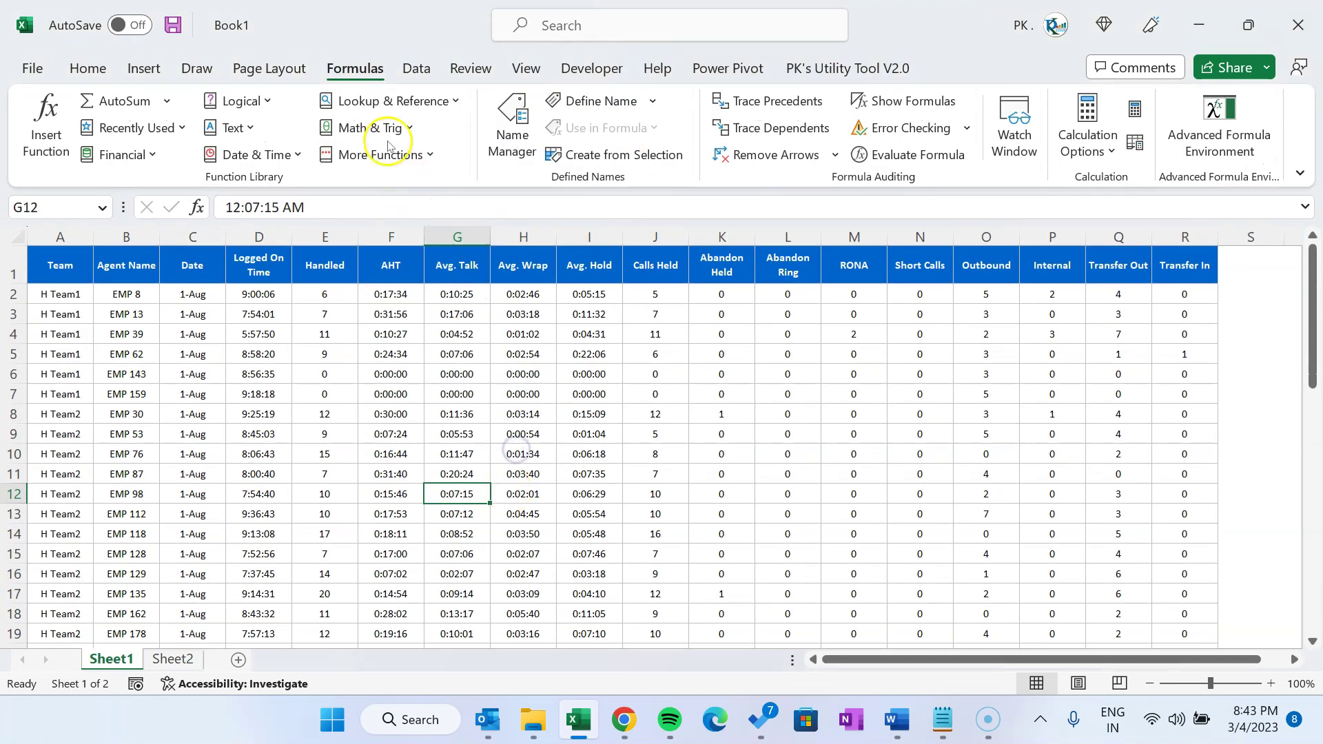
{"action": "double_click", "coordinate": [355, 67]}
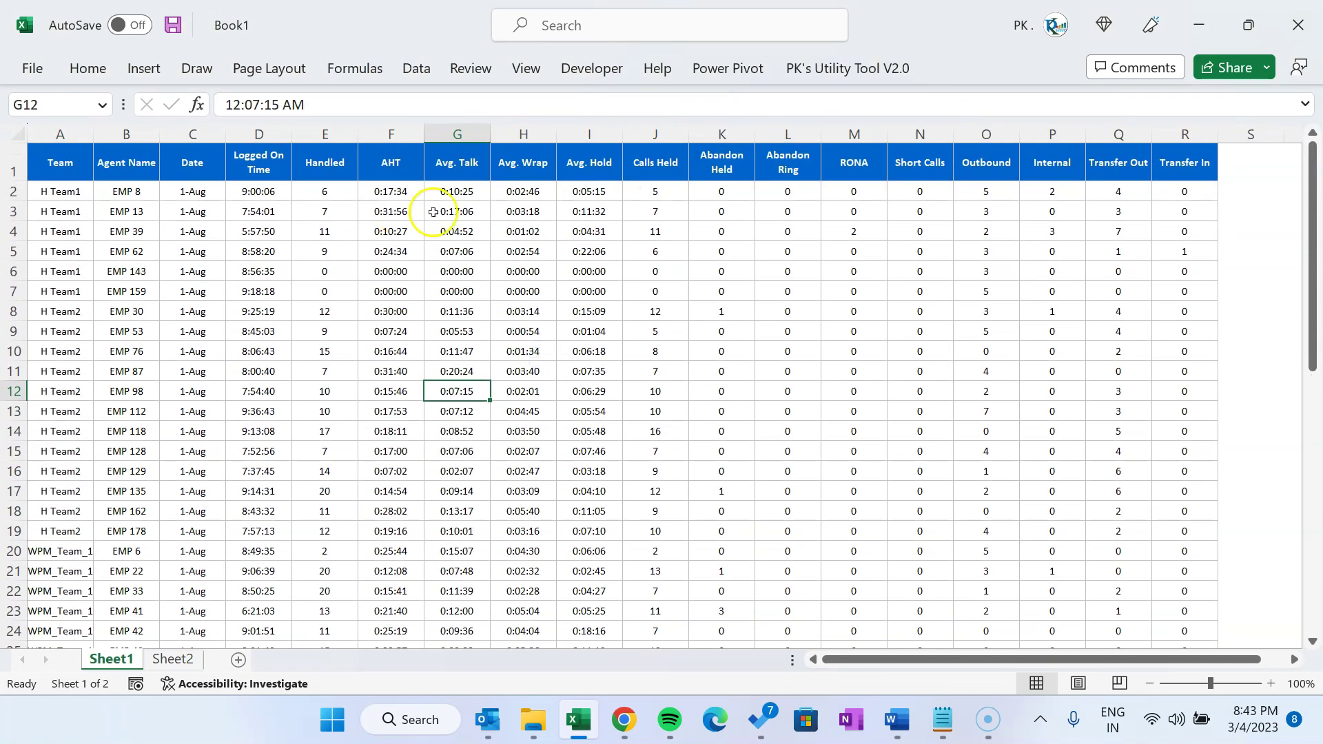
Step: Switch the window to Full-screen mode and select the data block from A1 to row 20
{"action": "key", "text": "ctrl+F1"}
{"action": "left_click", "coordinate": [1299, 173]}
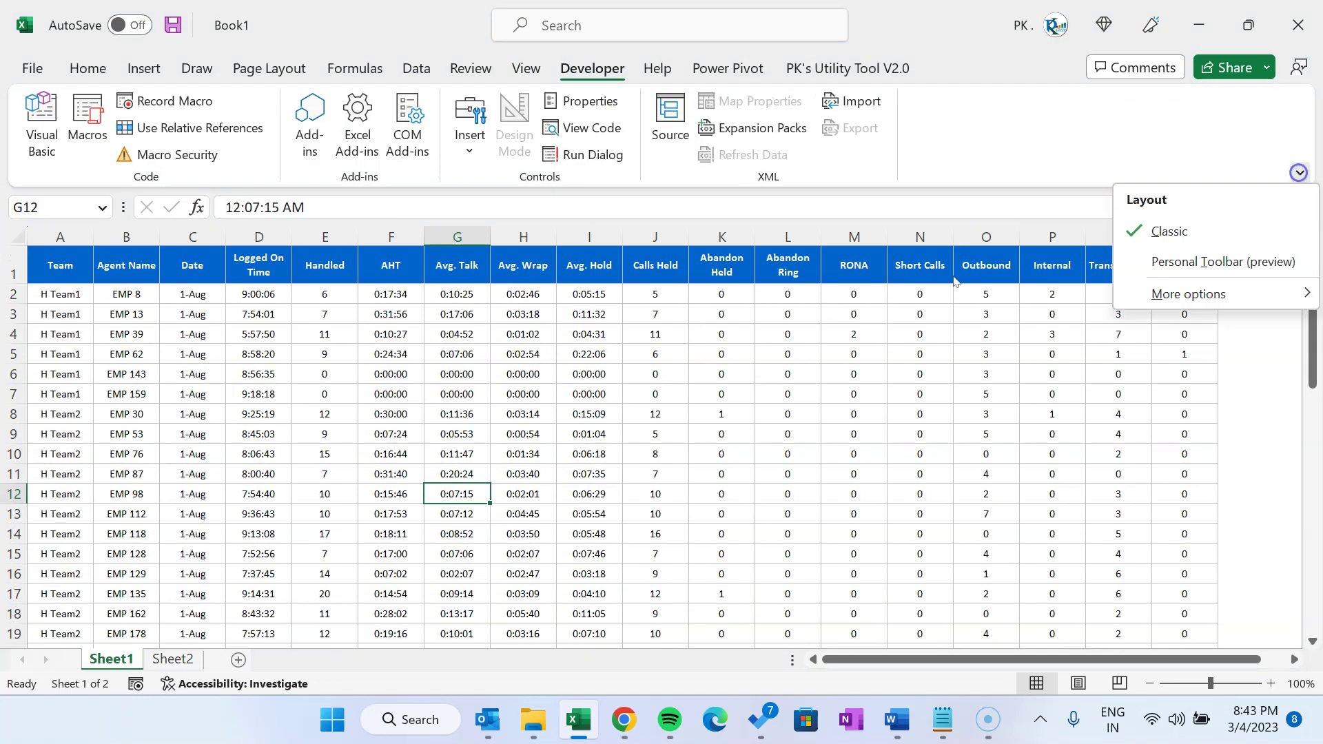
{"action": "left_click", "coordinate": [1300, 178]}
{"action": "left_click", "coordinate": [1300, 174]}
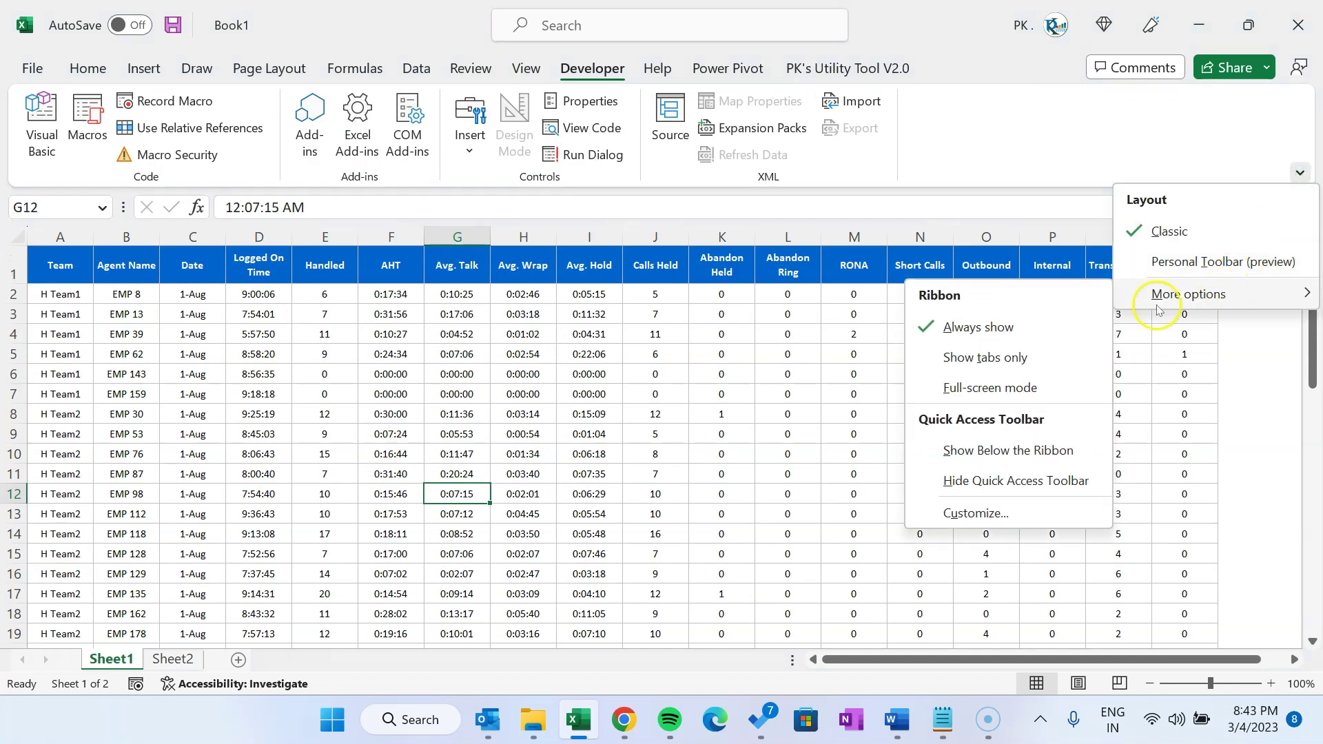
{"action": "left_click", "coordinate": [985, 395]}
{"action": "left_click", "coordinate": [656, 268]}
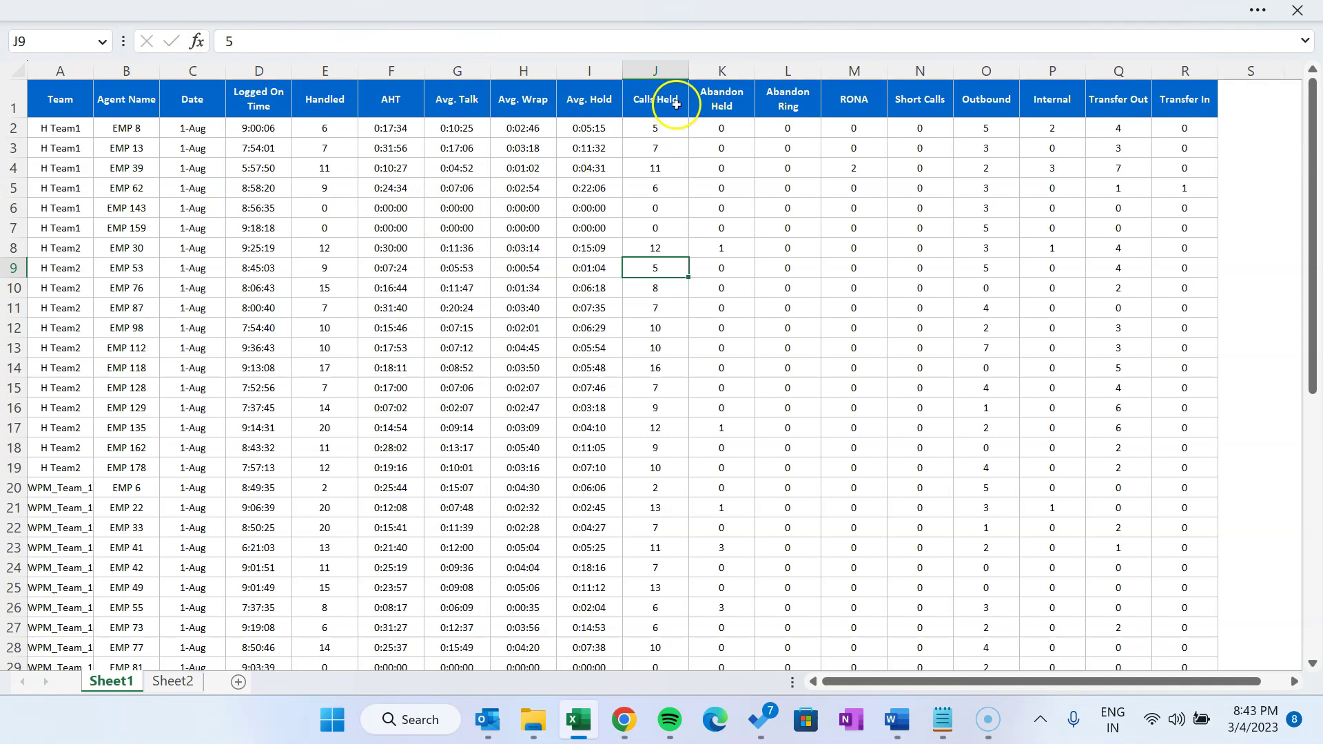
{"action": "left_click", "coordinate": [655, 100]}
{"action": "left_click_drag", "start_coordinate": [60, 100], "coordinate": [1078, 491]}
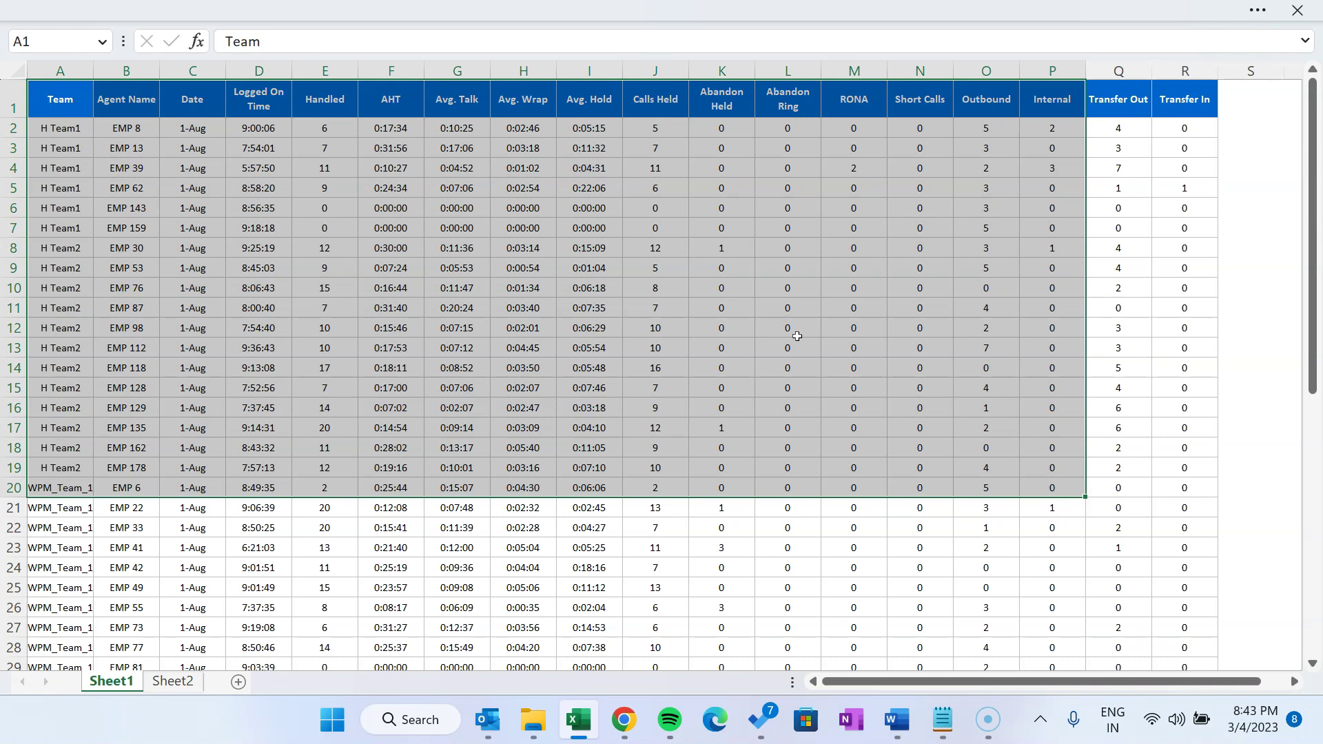
Step: Reveal the hidden ribbon to view the Draw and Insert tools, then select cells J7, K3 and K7
{"action": "left_click", "coordinate": [678, 11]}
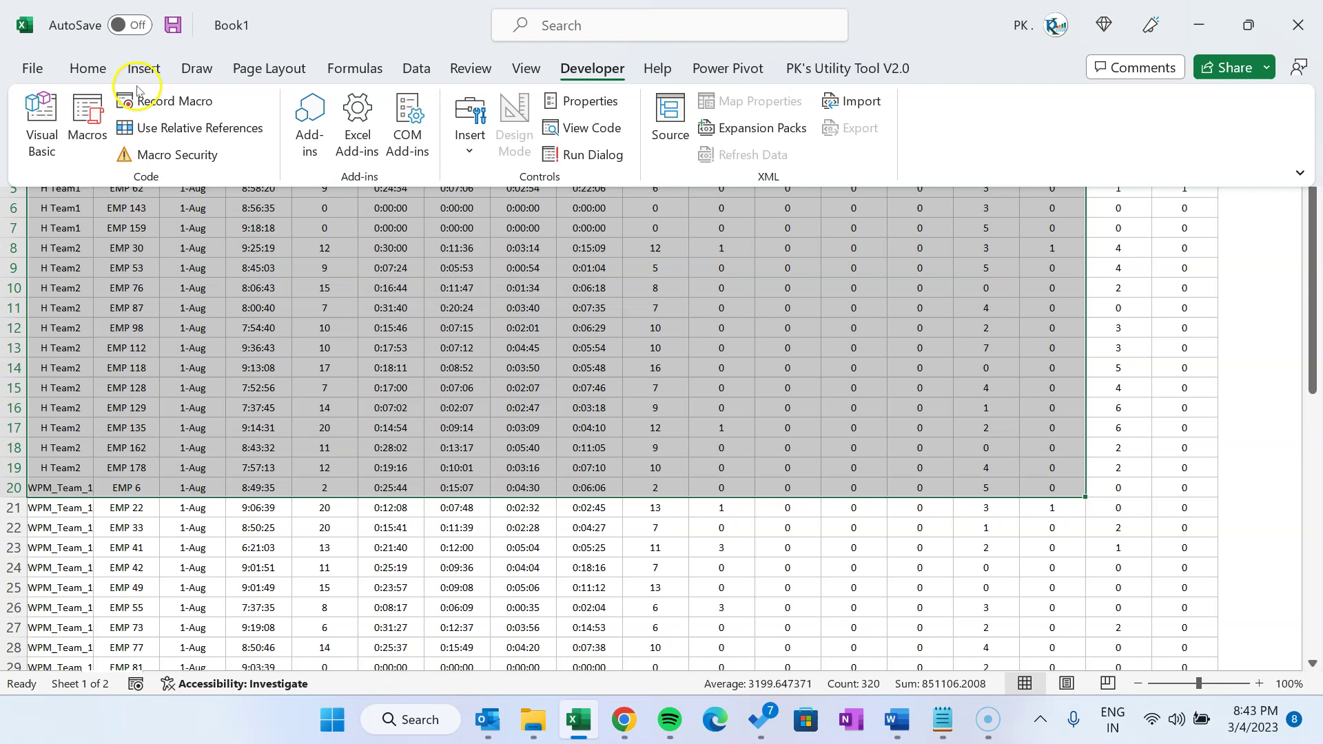
{"action": "left_click", "coordinate": [186, 69]}
{"action": "left_click", "coordinate": [143, 68]}
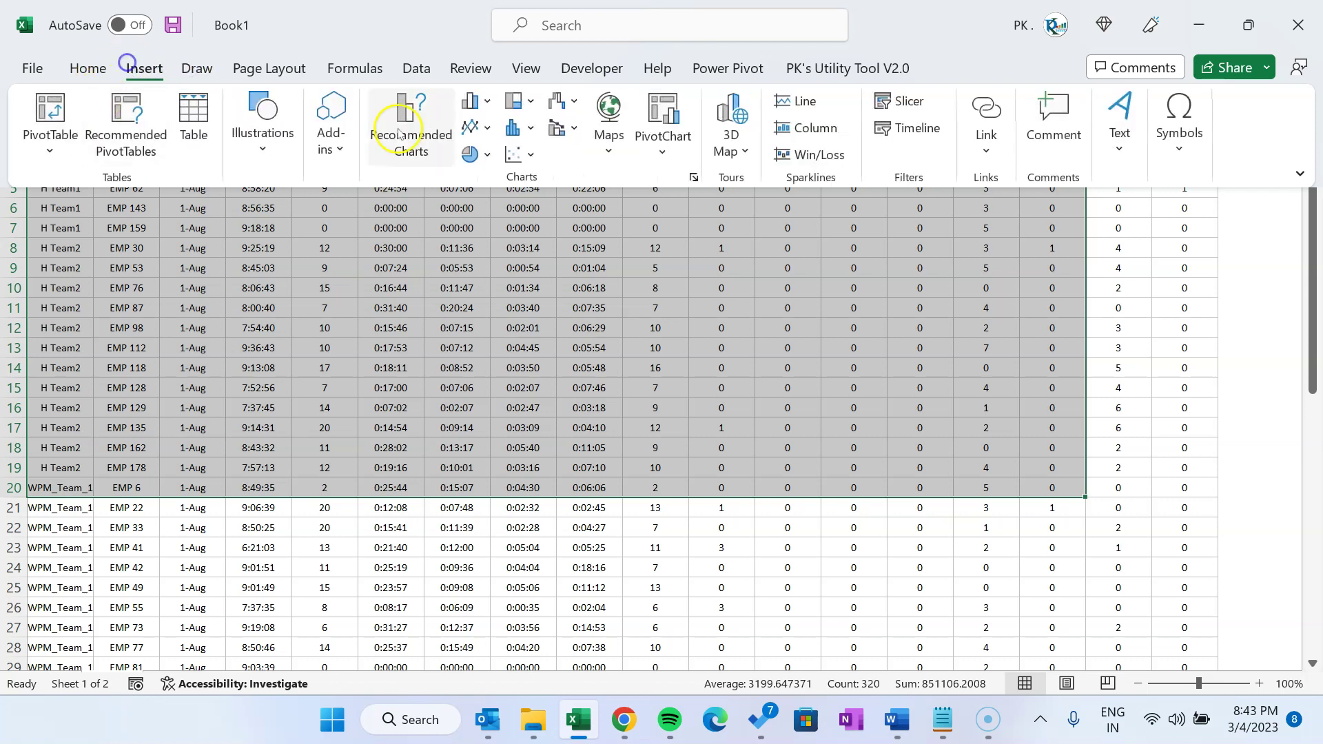
{"action": "left_click", "coordinate": [655, 228]}
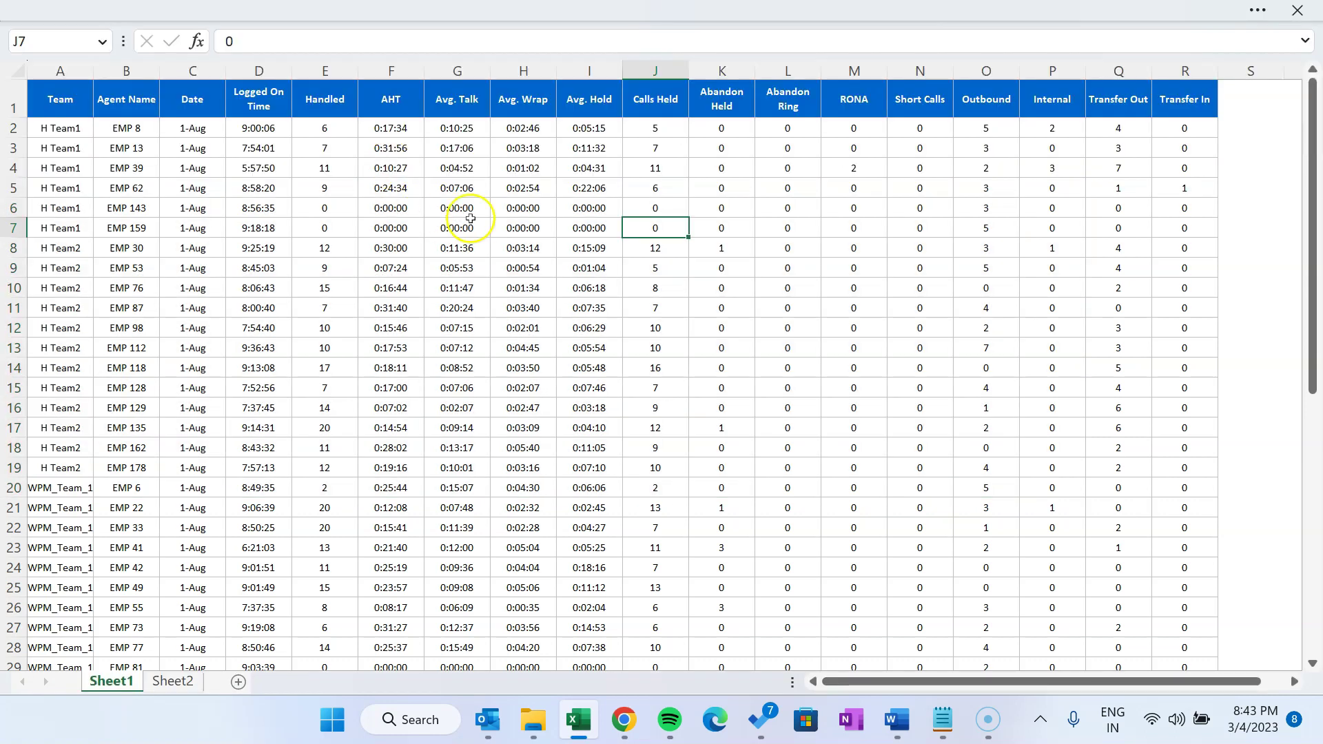
{"action": "left_click", "coordinate": [729, 154]}
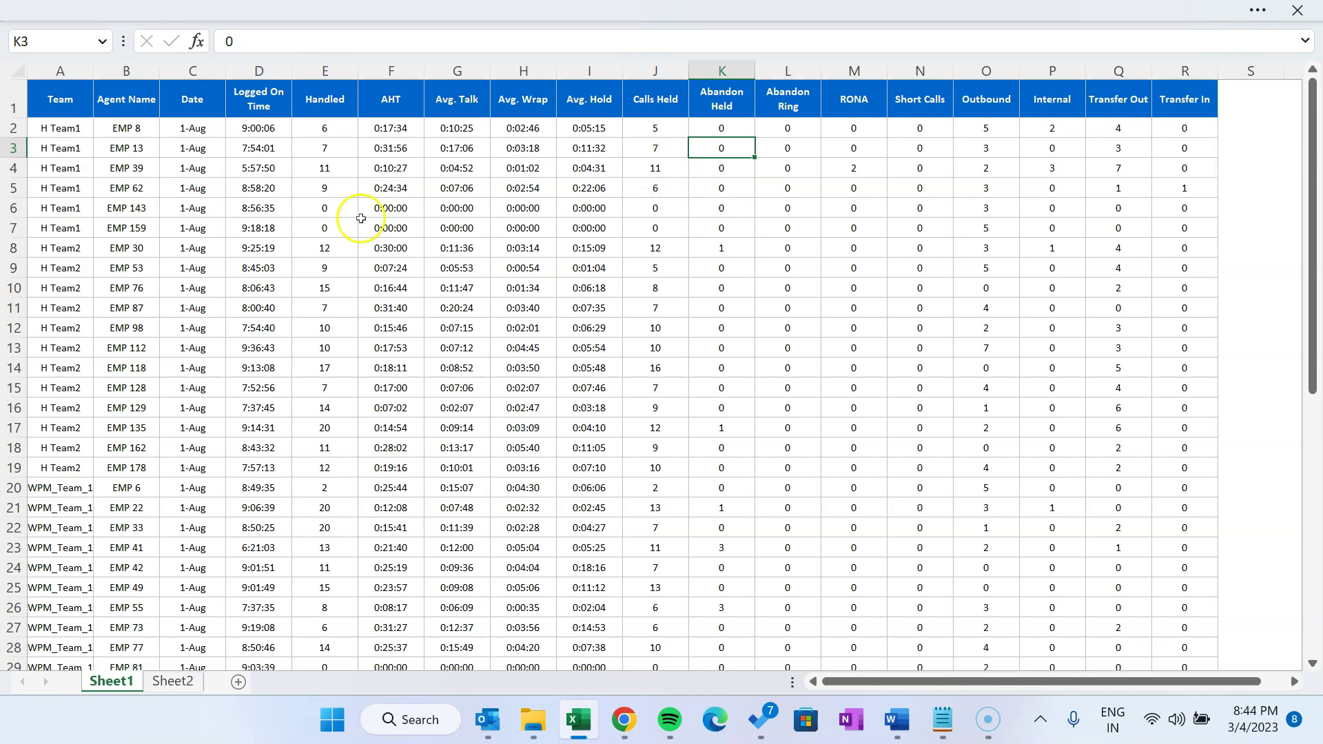
{"action": "left_click", "coordinate": [752, 234]}
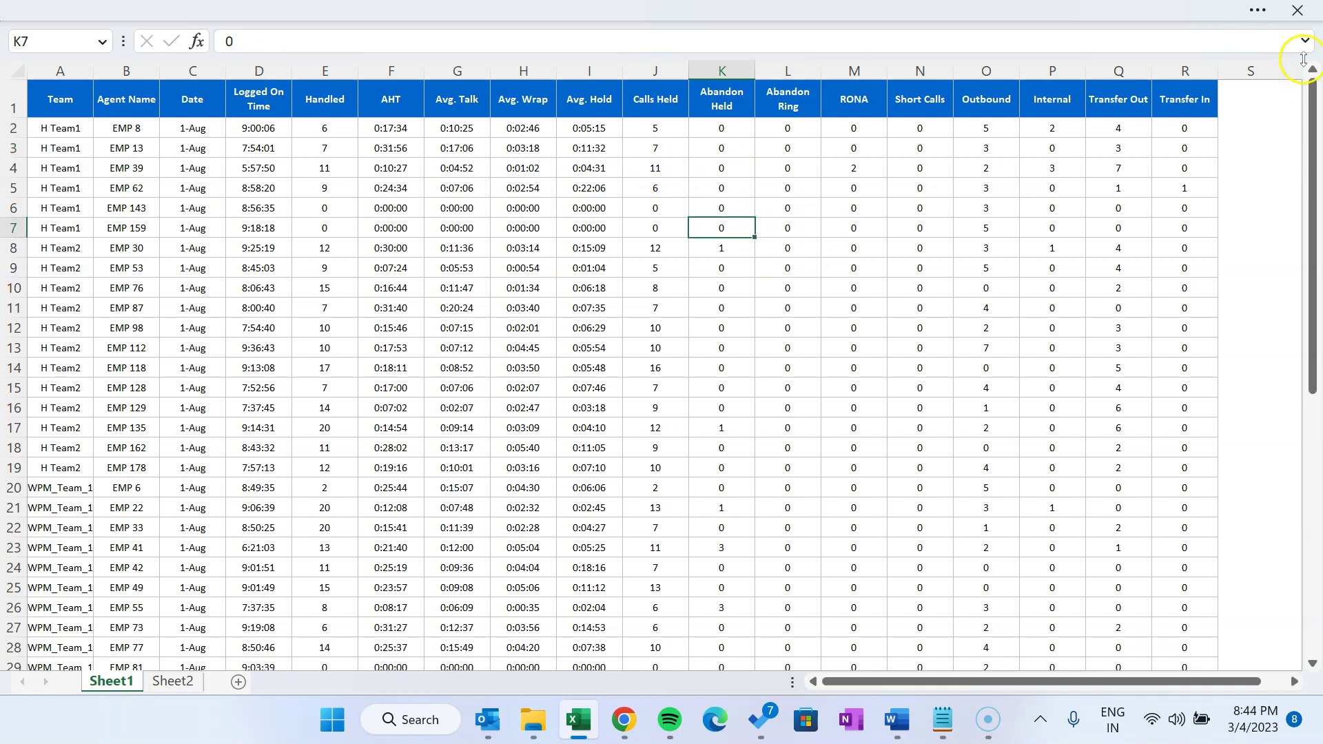
Step: Leave full-screen mode and set the ribbon to Always show
{"action": "left_click", "coordinate": [1258, 26]}
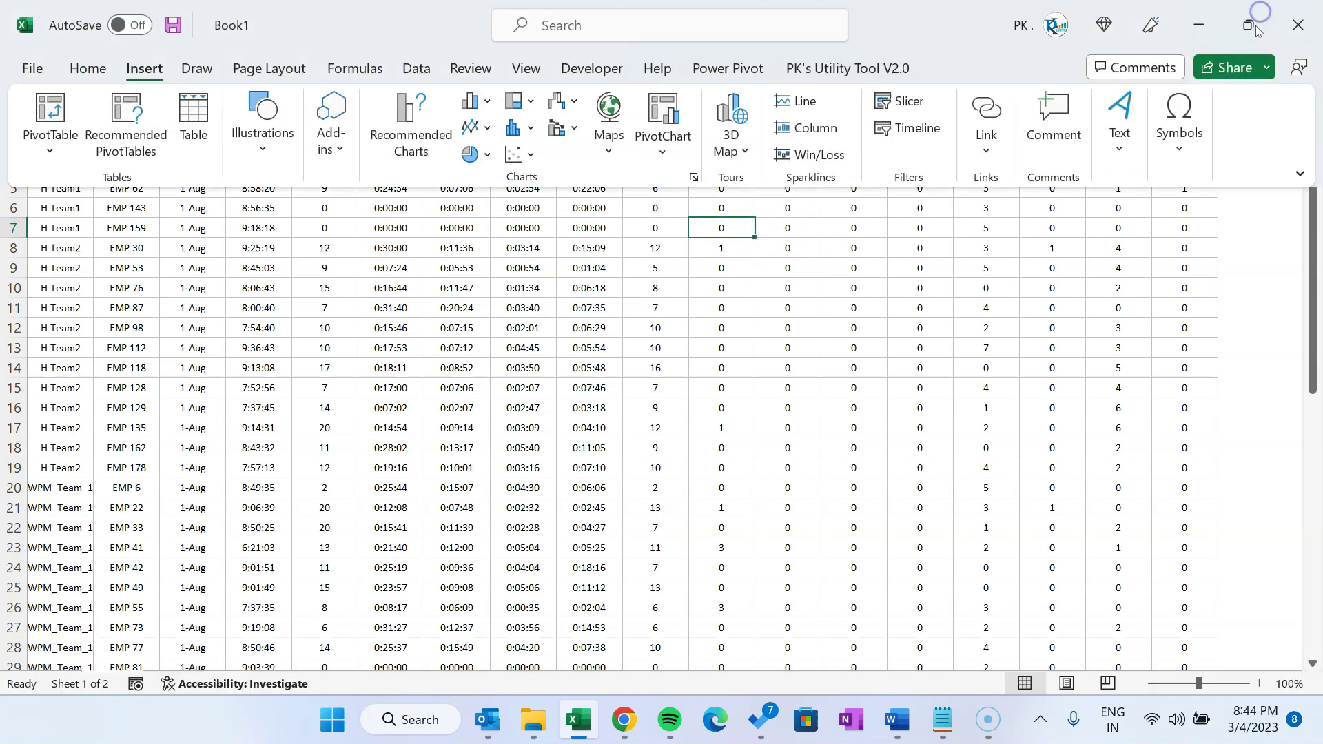
{"action": "left_click", "coordinate": [1300, 174]}
{"action": "mouse_move", "coordinate": [1256, 294]}
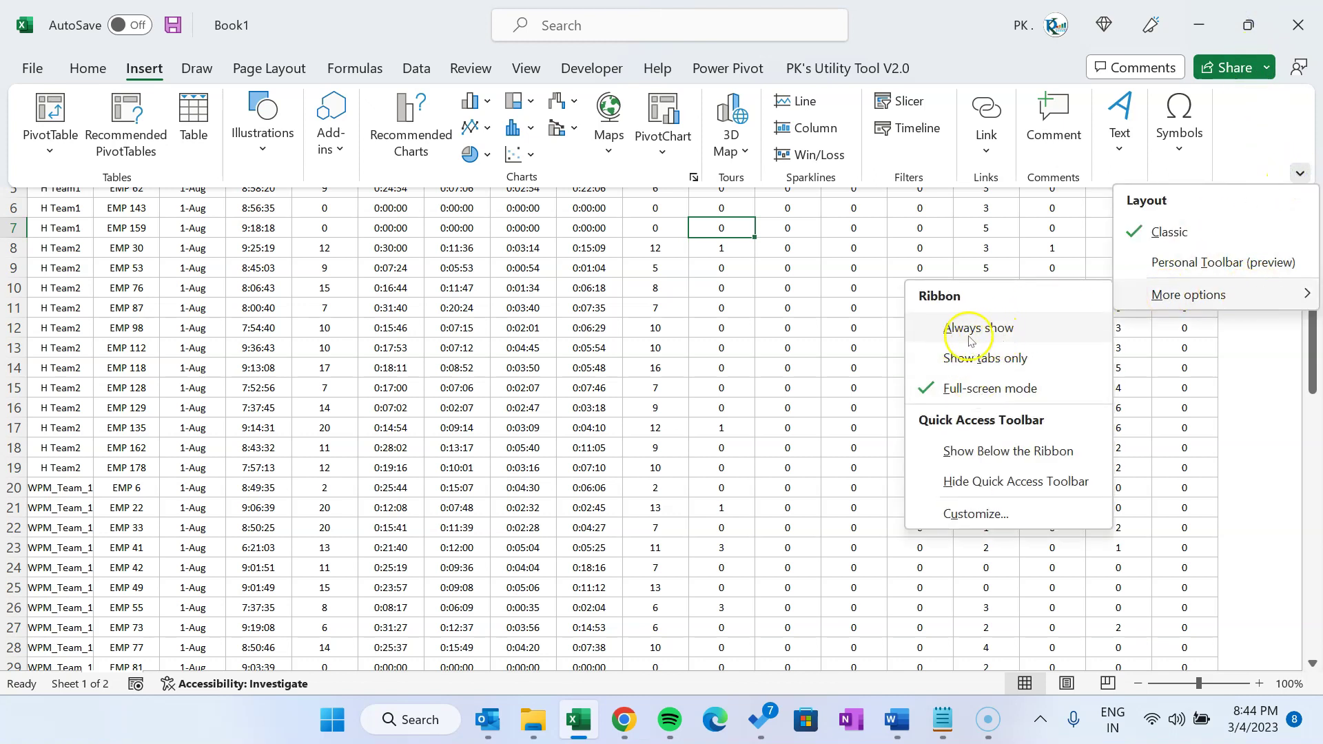
{"action": "left_click", "coordinate": [992, 331]}
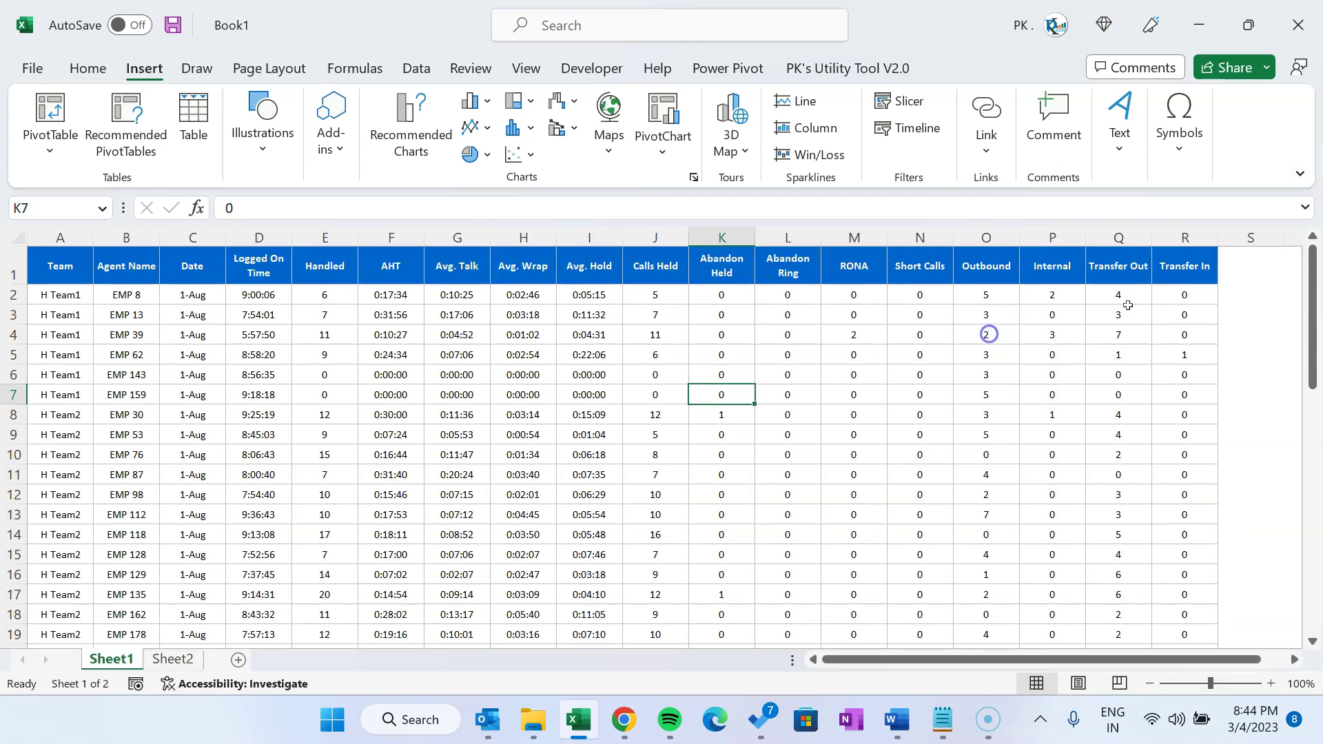
Step: From the Home tab, choose the Personal Toolbar (preview) layout in the ribbon display options
{"action": "left_click", "coordinate": [88, 69]}
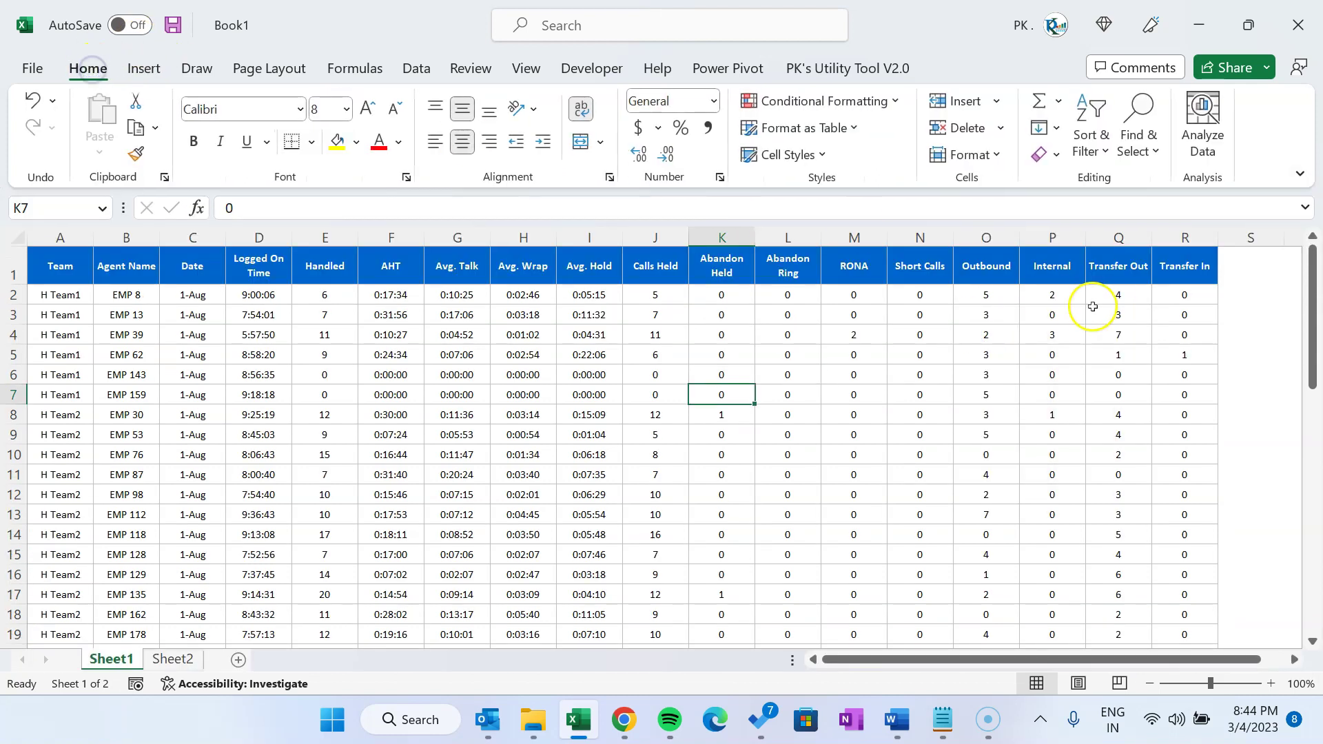
{"action": "left_click", "coordinate": [1302, 174]}
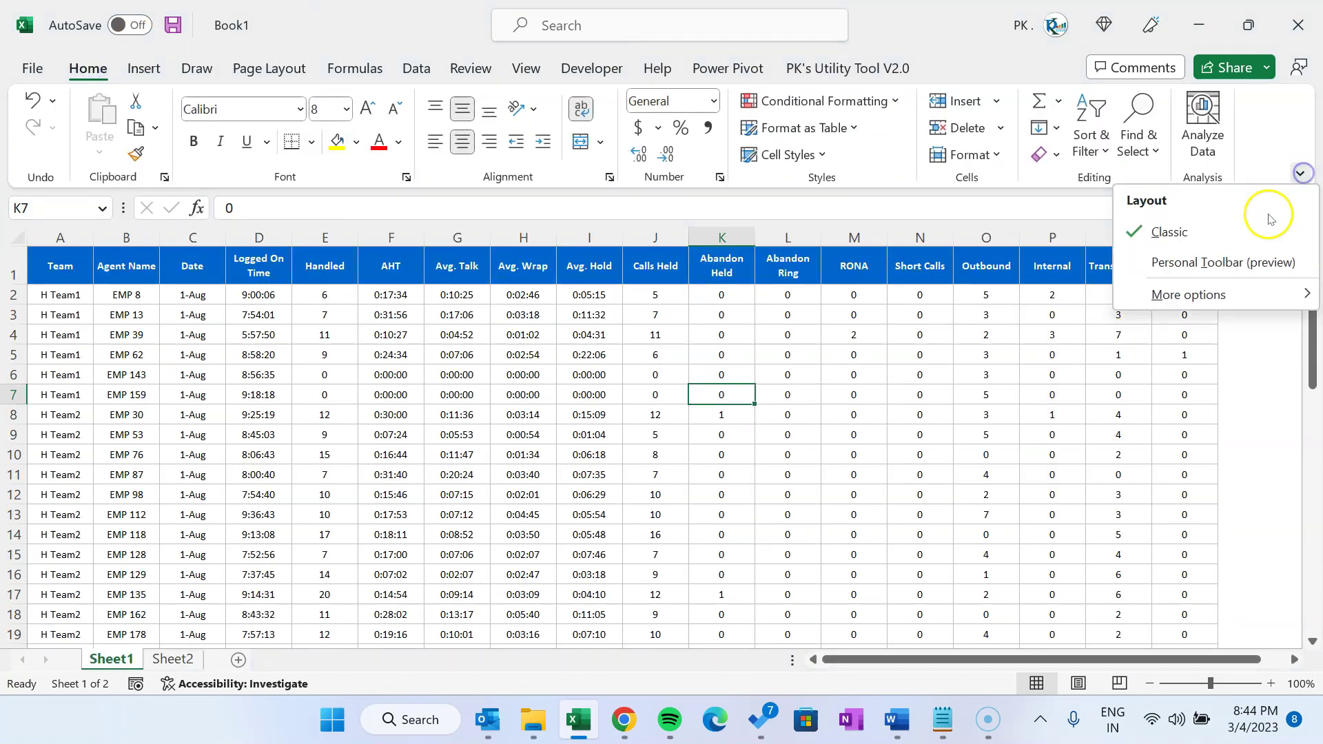
{"action": "left_click", "coordinate": [1206, 264]}
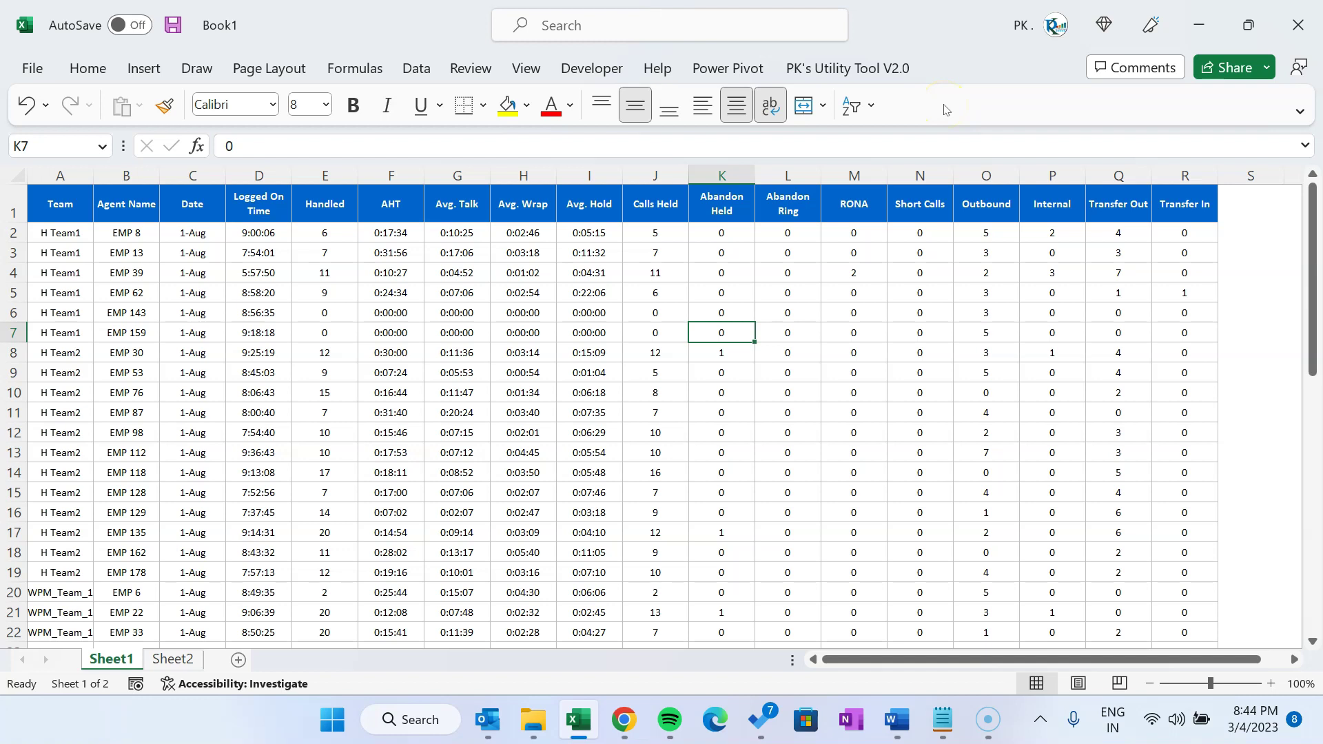
Step: Add Home's Conditional Formatting command to the Personal Toolbar (preview)
{"action": "left_click", "coordinate": [89, 69]}
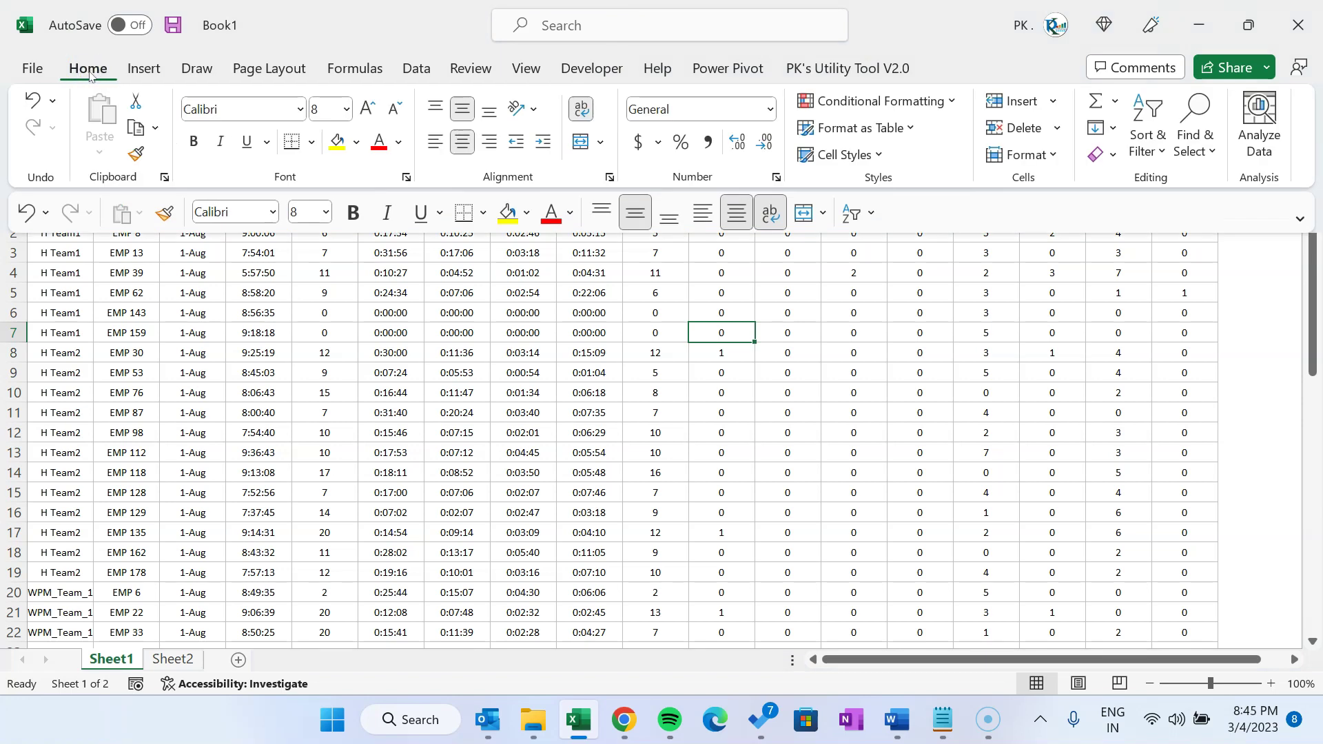
{"action": "right_click", "coordinate": [902, 104]}
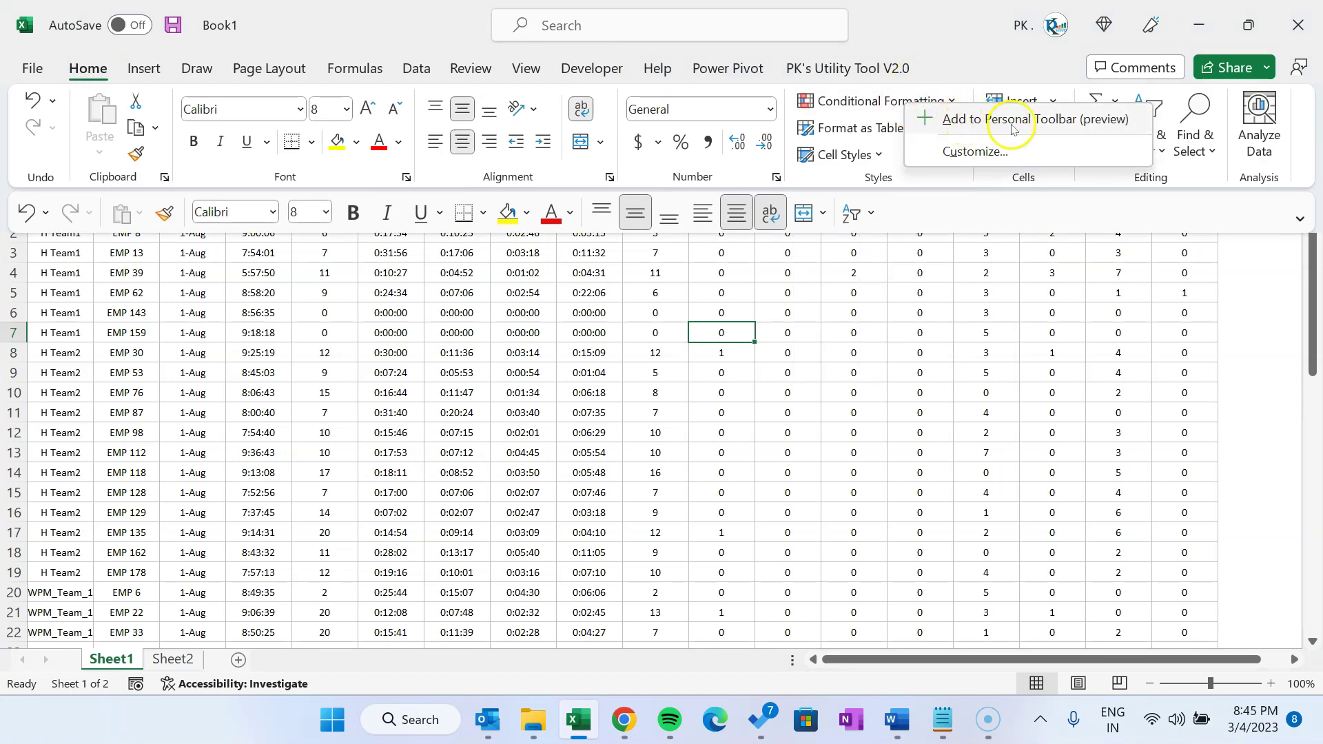
{"action": "left_click", "coordinate": [1093, 124]}
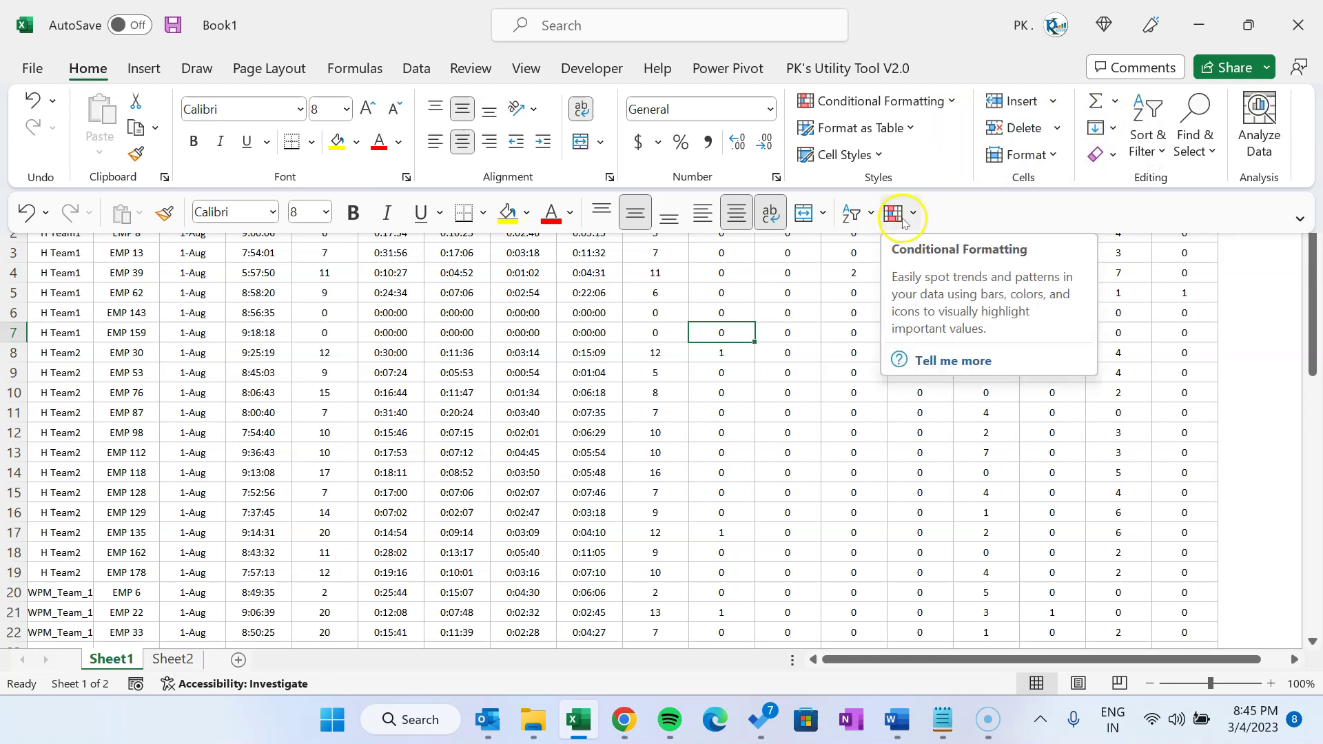
Step: Add the Data tab's Data Validation command to the Personal Toolbar (preview)
{"action": "left_click", "coordinate": [410, 71]}
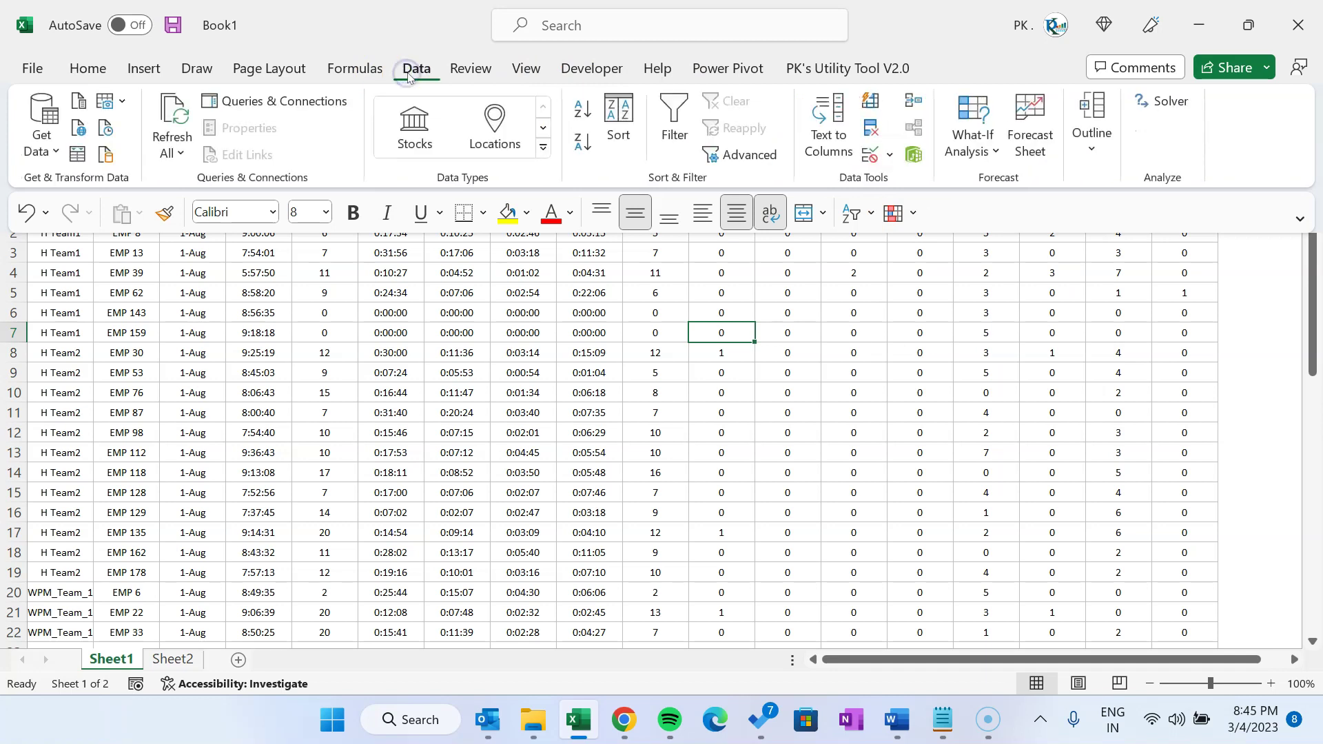
{"action": "left_click", "coordinate": [869, 158]}
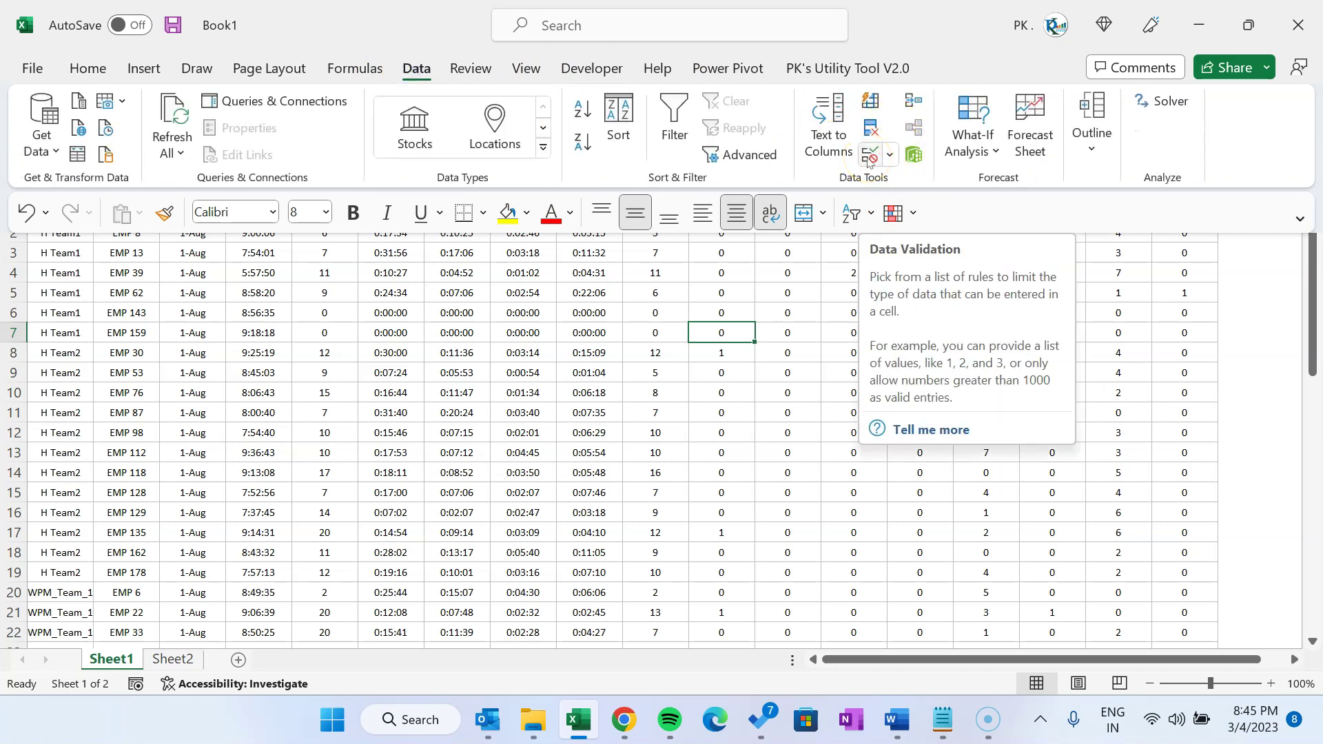
{"action": "right_click", "coordinate": [873, 157]}
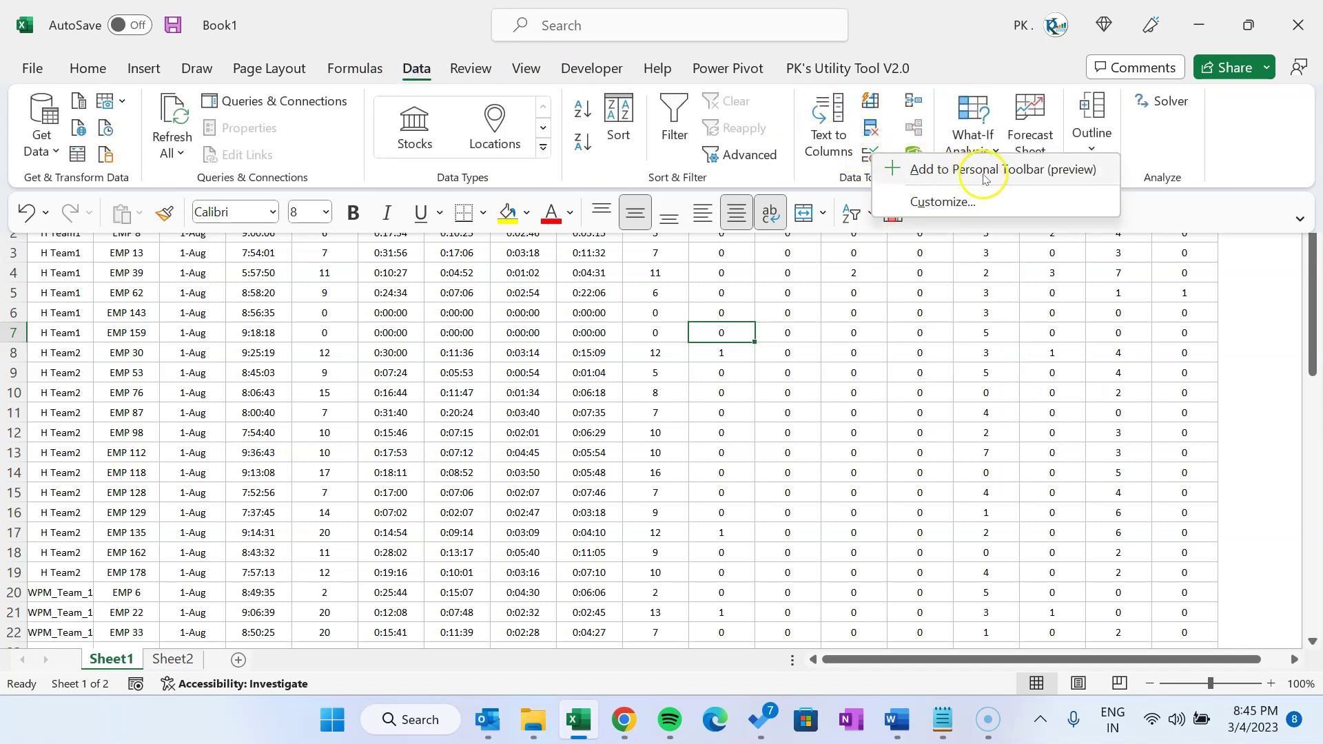
{"action": "left_click", "coordinate": [1002, 170]}
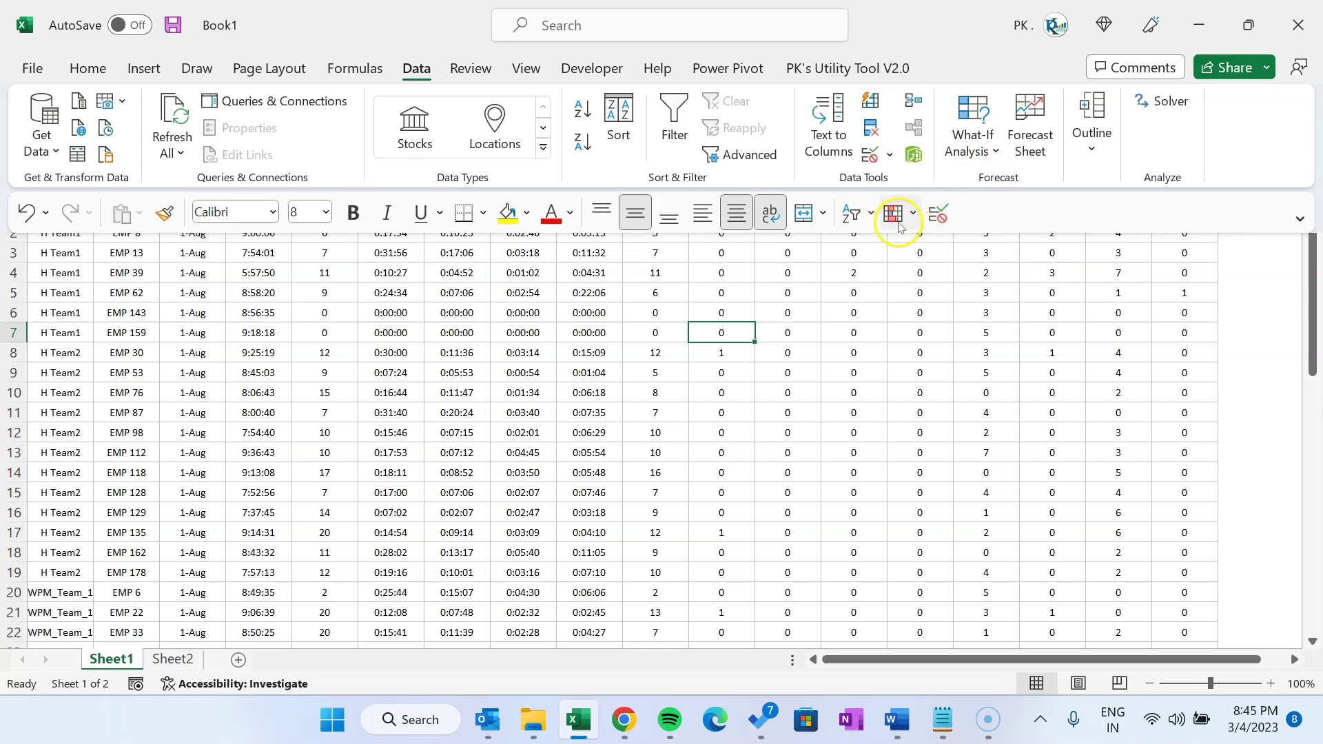
Step: Select Abandon Held cells K4:K14 and apply Highlight Cells Rules > Duplicate Values from the toolbar
{"action": "left_click", "coordinate": [832, 288]}
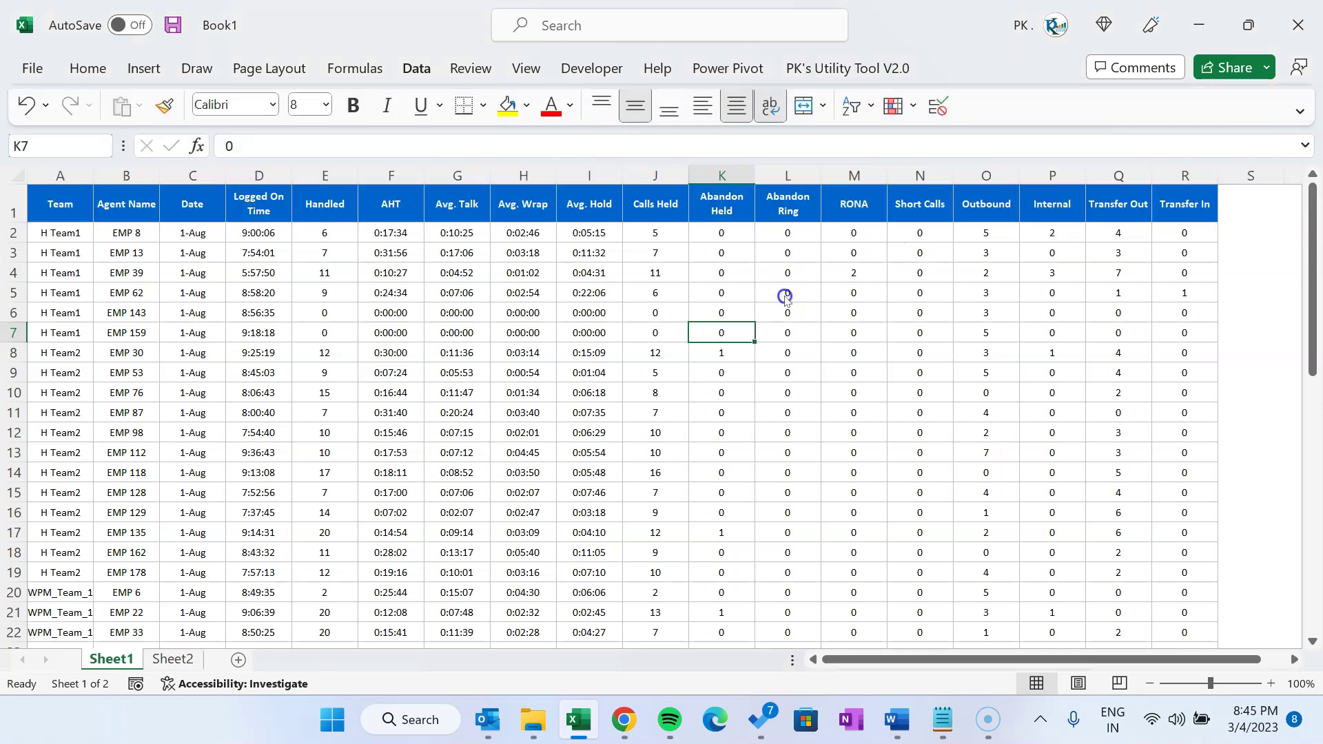
{"action": "left_click", "coordinate": [888, 287]}
{"action": "left_click_drag", "start_coordinate": [721, 273], "coordinate": [717, 469]}
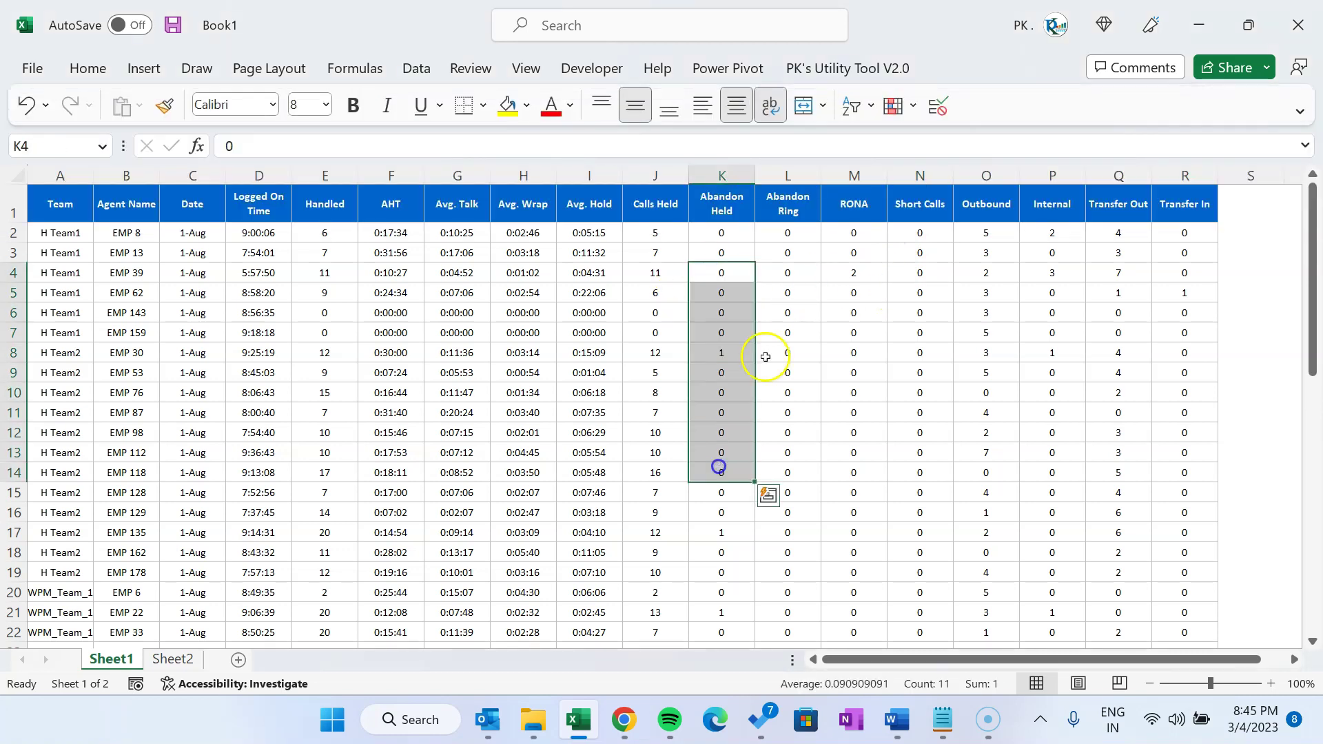
{"action": "left_click", "coordinate": [893, 106]}
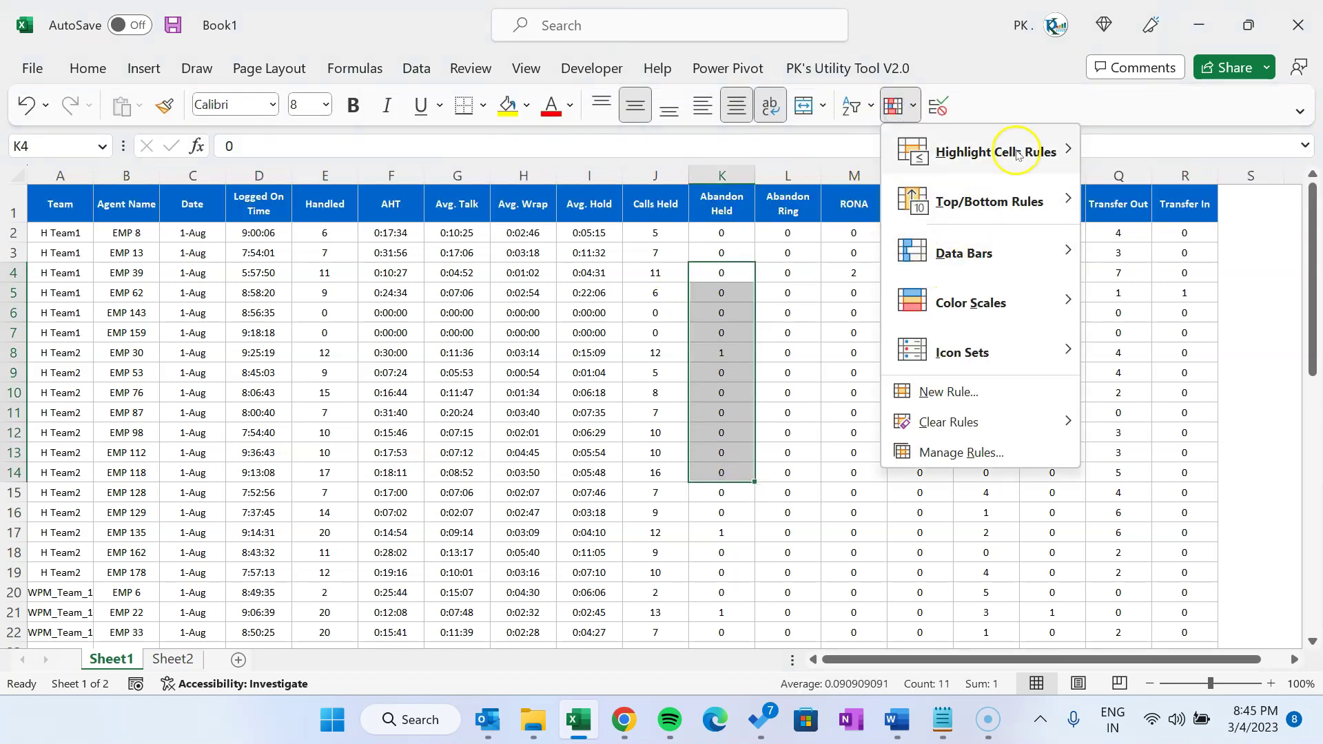
{"action": "mouse_move", "coordinate": [1004, 149]}
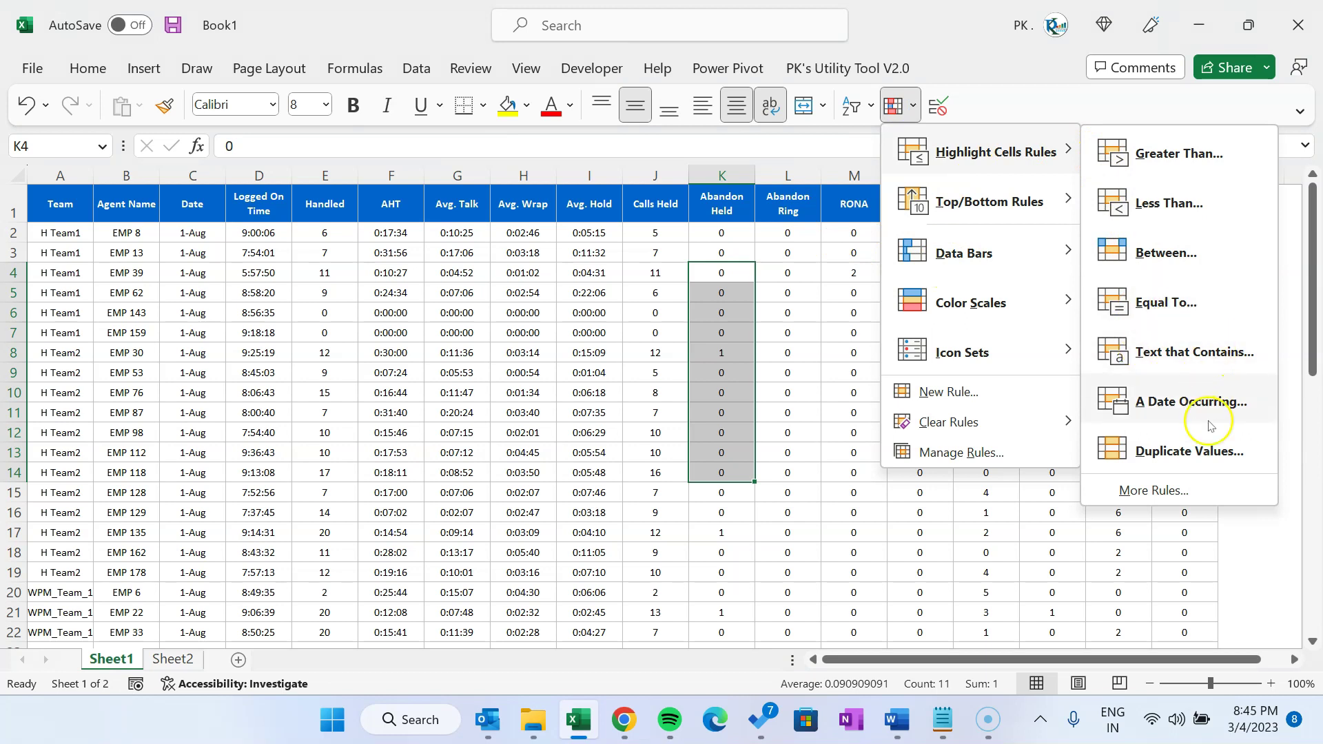
{"action": "left_click", "coordinate": [1185, 452]}
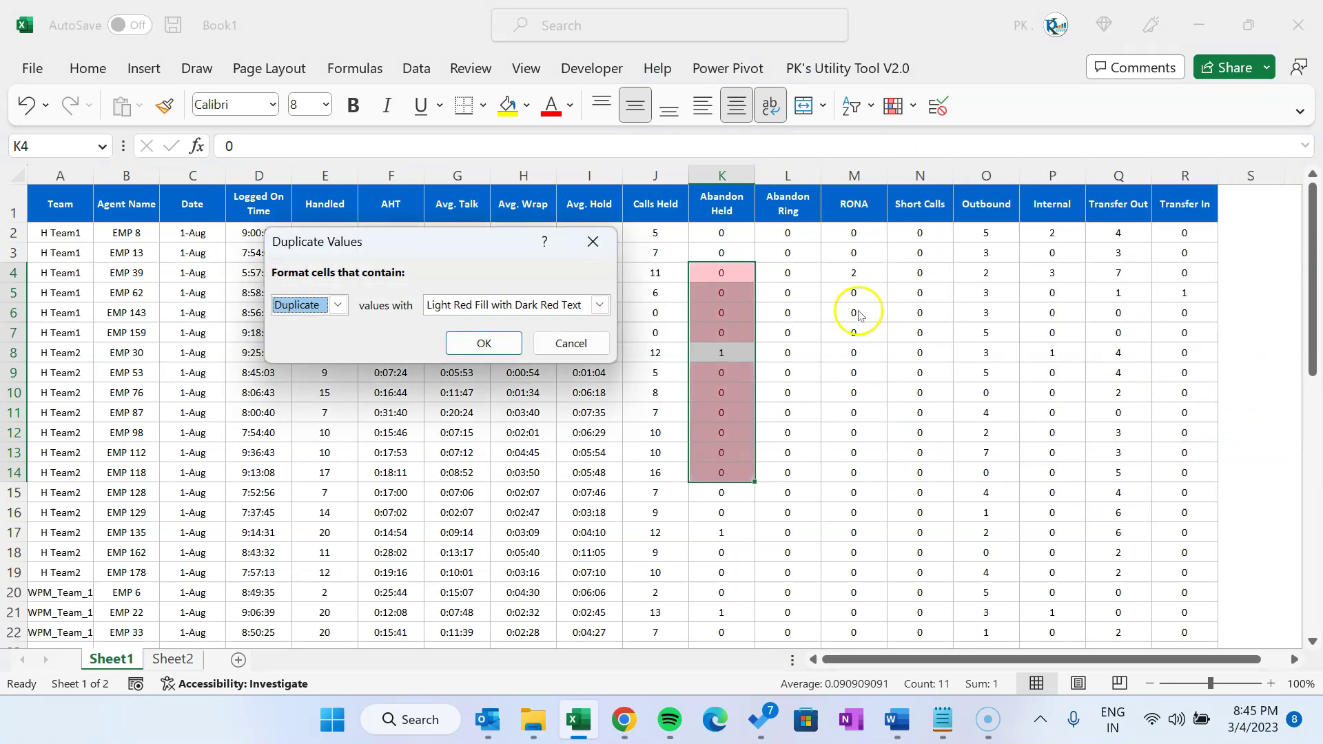
{"action": "left_click", "coordinate": [482, 344]}
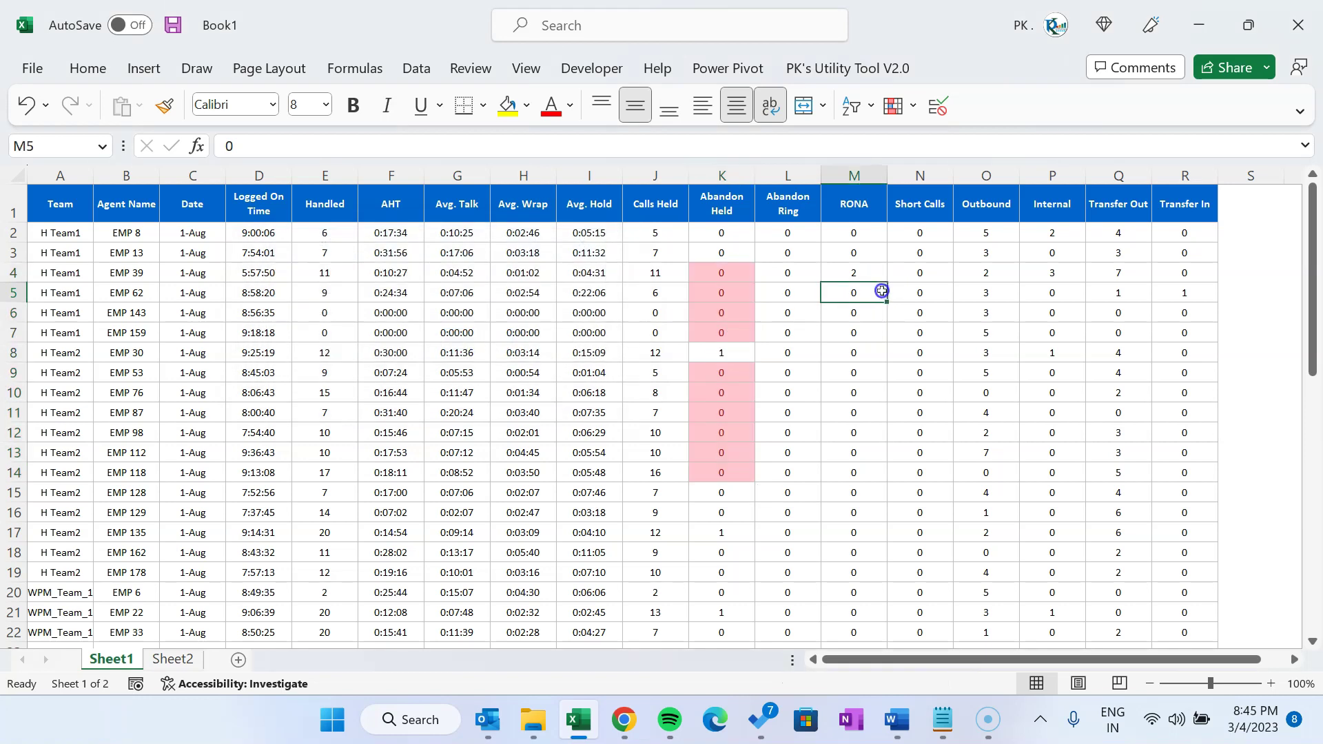
{"action": "left_click_drag", "start_coordinate": [854, 235], "coordinate": [866, 438]}
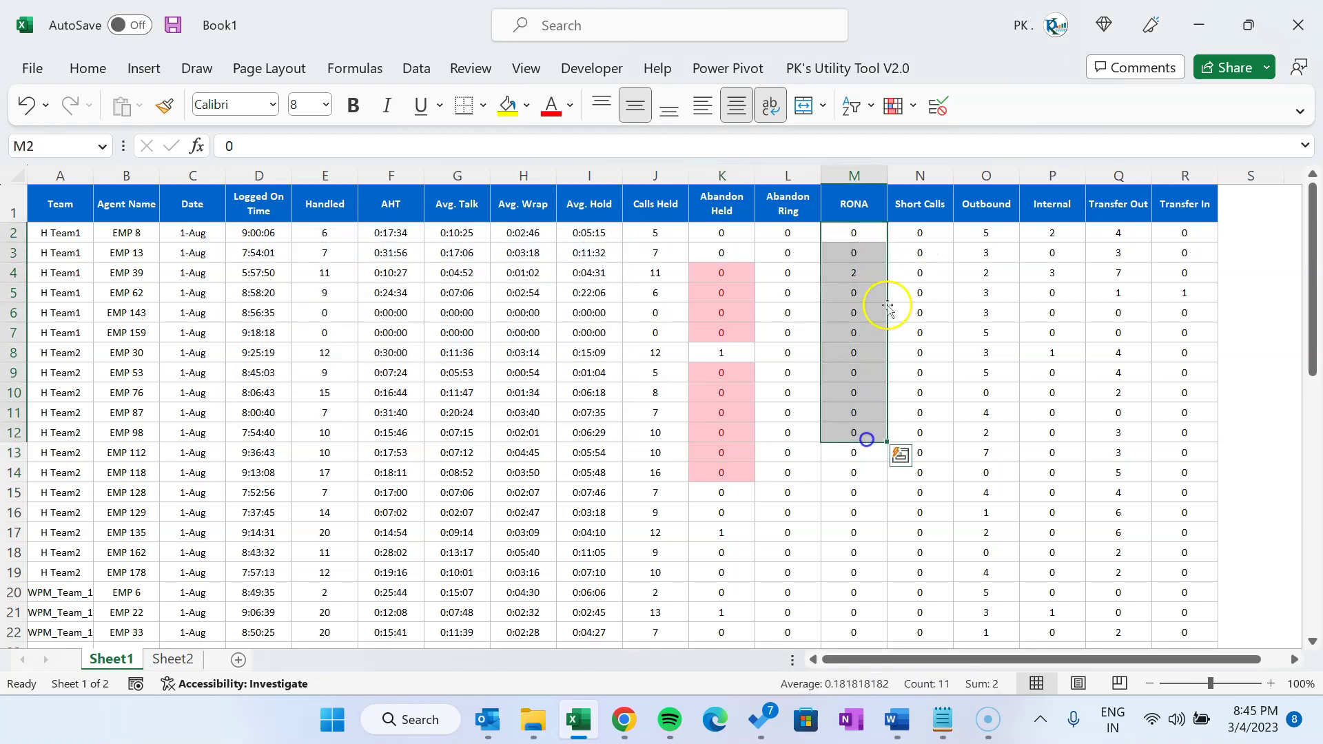
{"action": "left_click", "coordinate": [936, 108]}
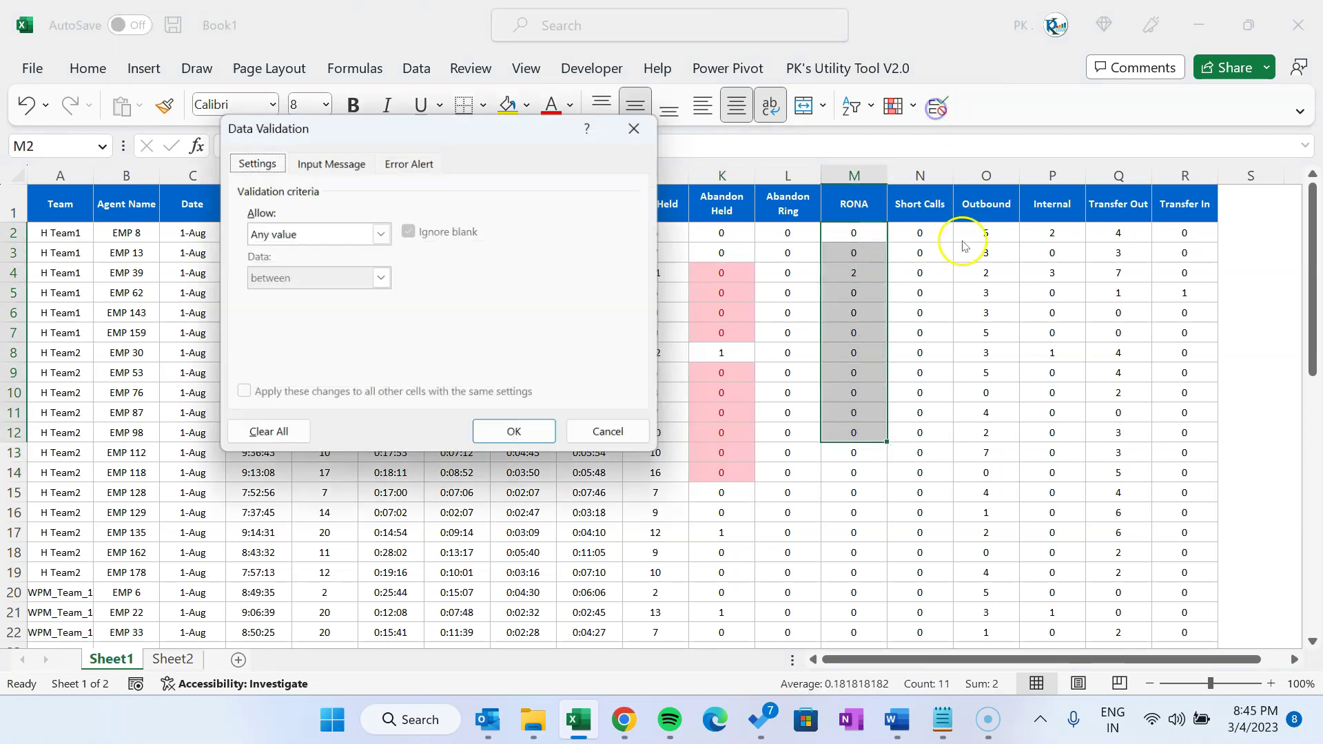
{"action": "left_click", "coordinate": [641, 126]}
{"action": "left_click", "coordinate": [88, 68]}
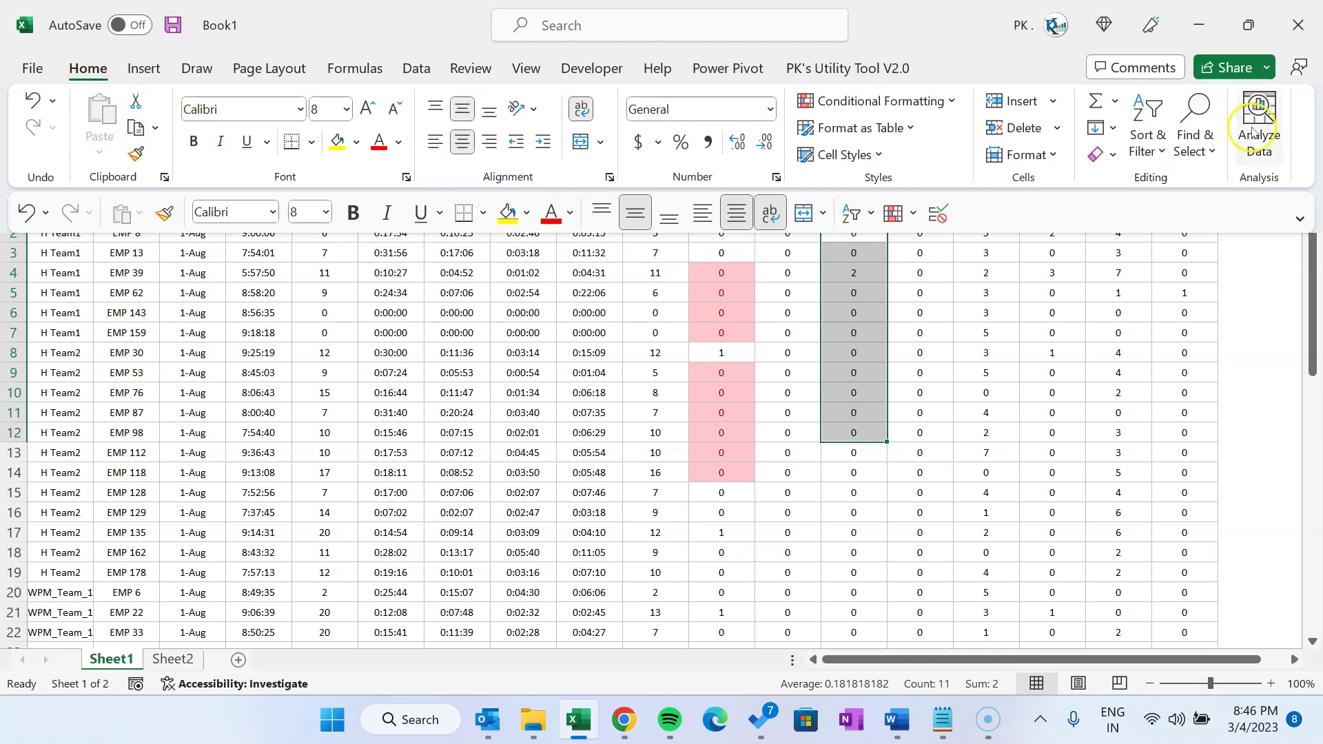
{"action": "left_click", "coordinate": [422, 72]}
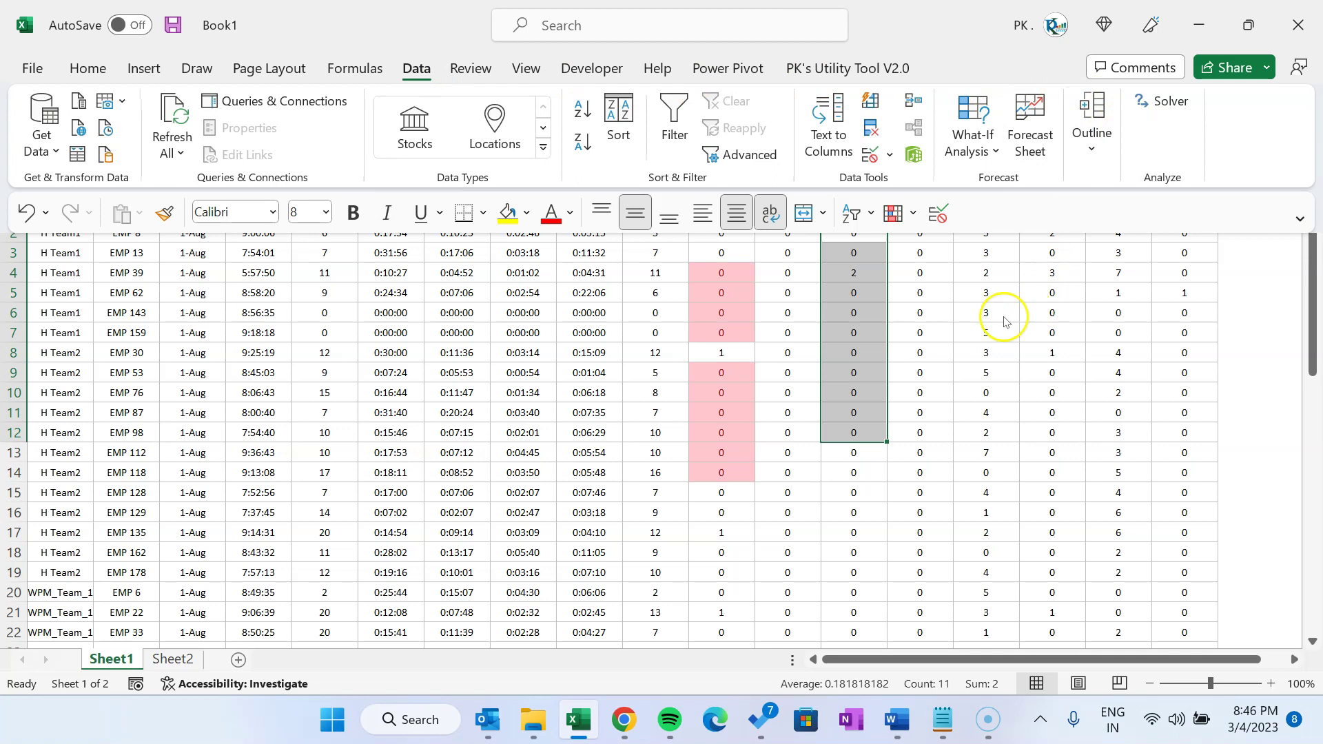
{"action": "left_click", "coordinate": [779, 224]}
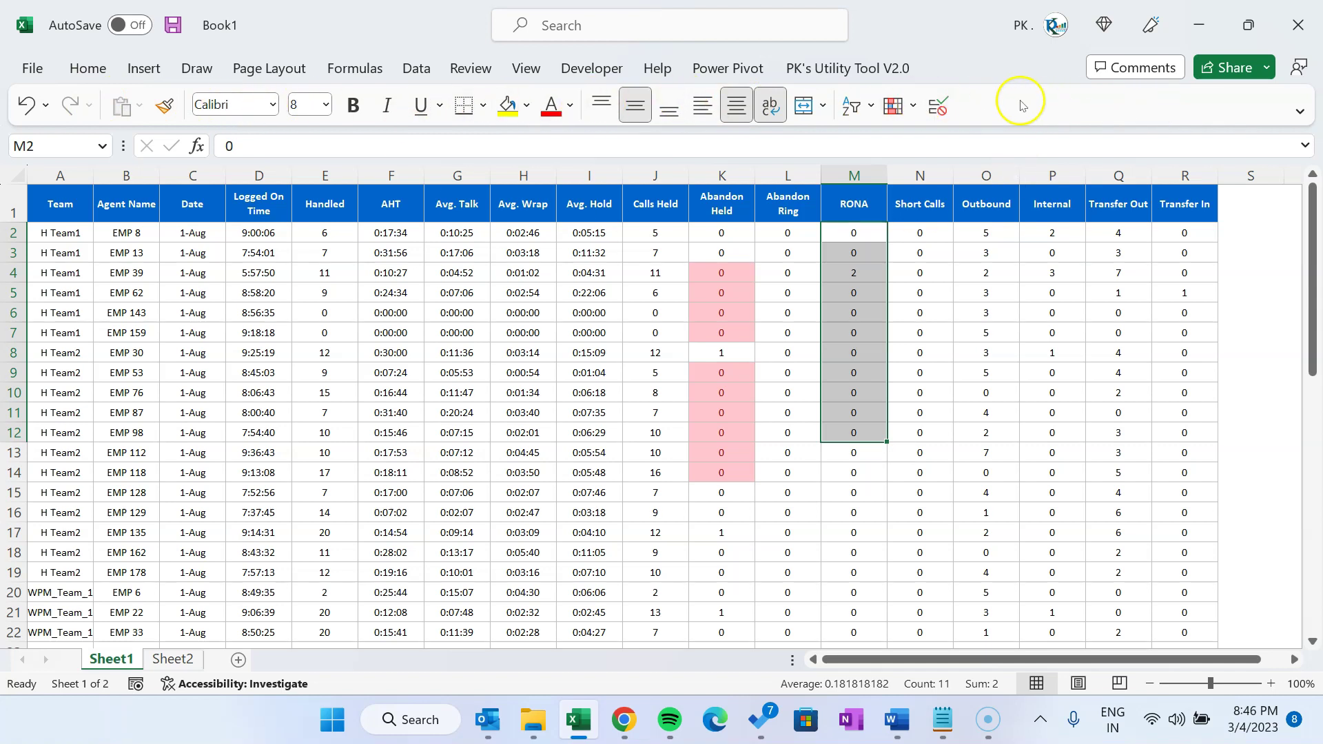
{"action": "left_click", "coordinate": [488, 256]}
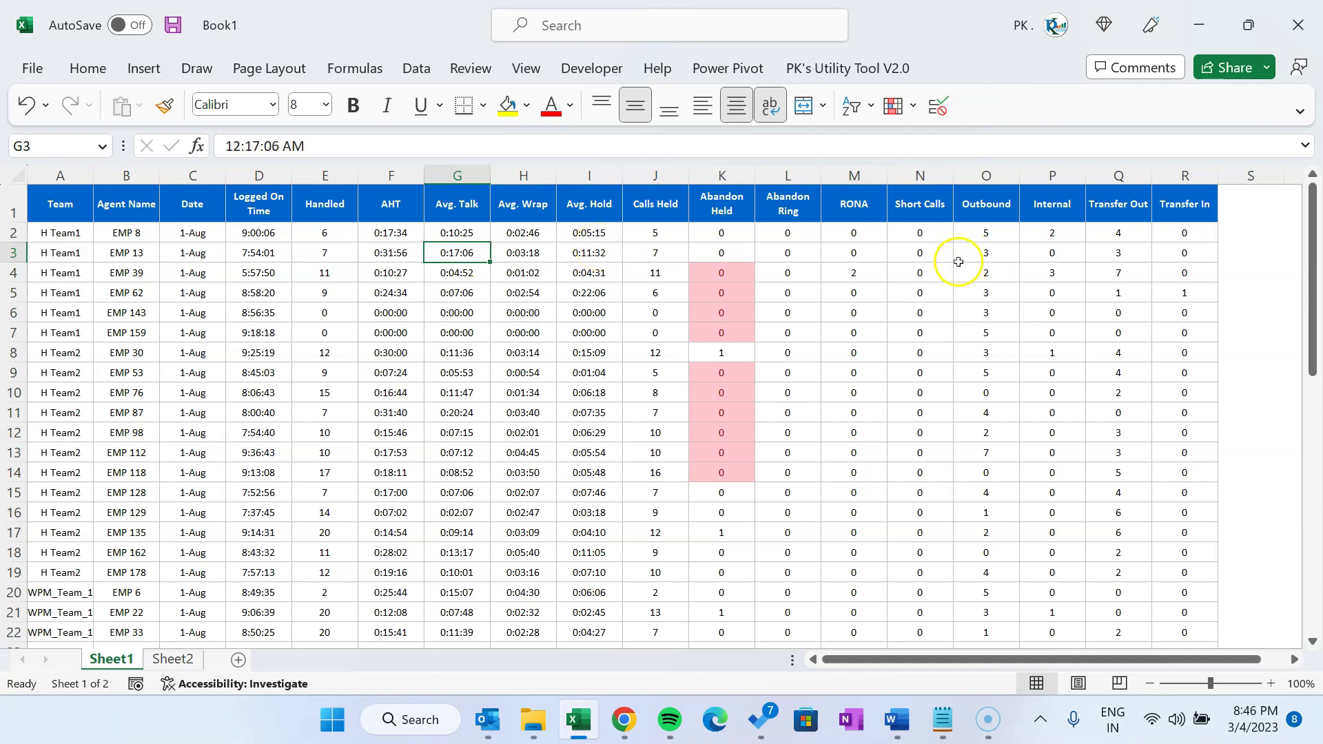
Step: From PK's Utility Tool V2.0 Selection tools, add Quick Formatting and Random Generator to the Personal Toolbar
{"action": "left_click", "coordinate": [903, 73]}
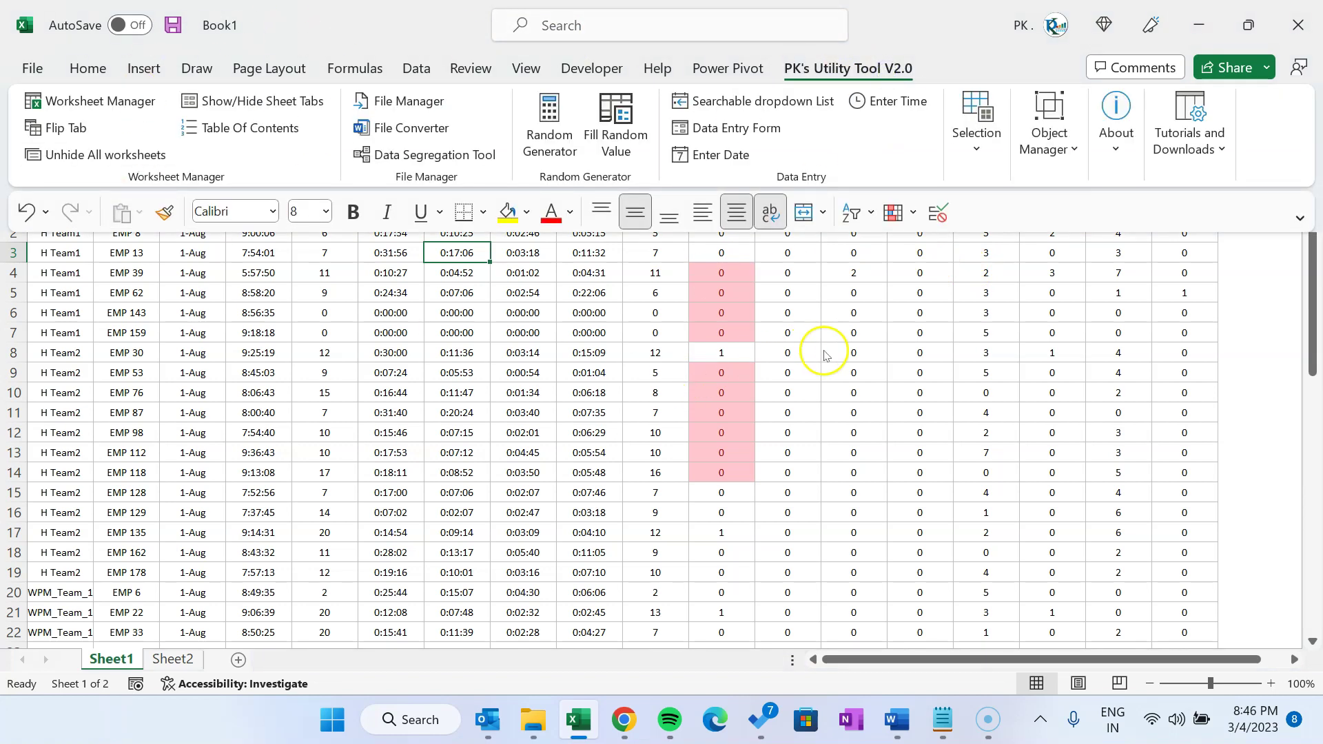
{"action": "left_click", "coordinate": [973, 137]}
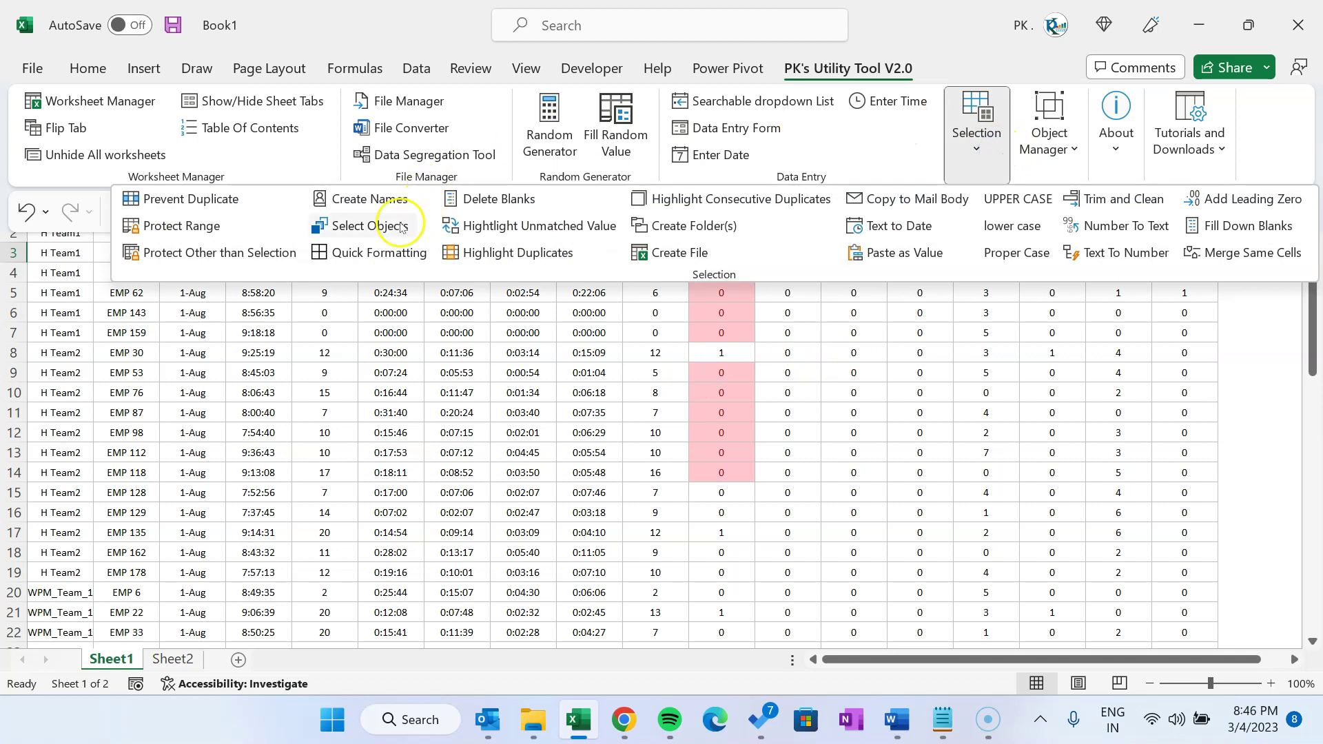
{"action": "right_click", "coordinate": [372, 257]}
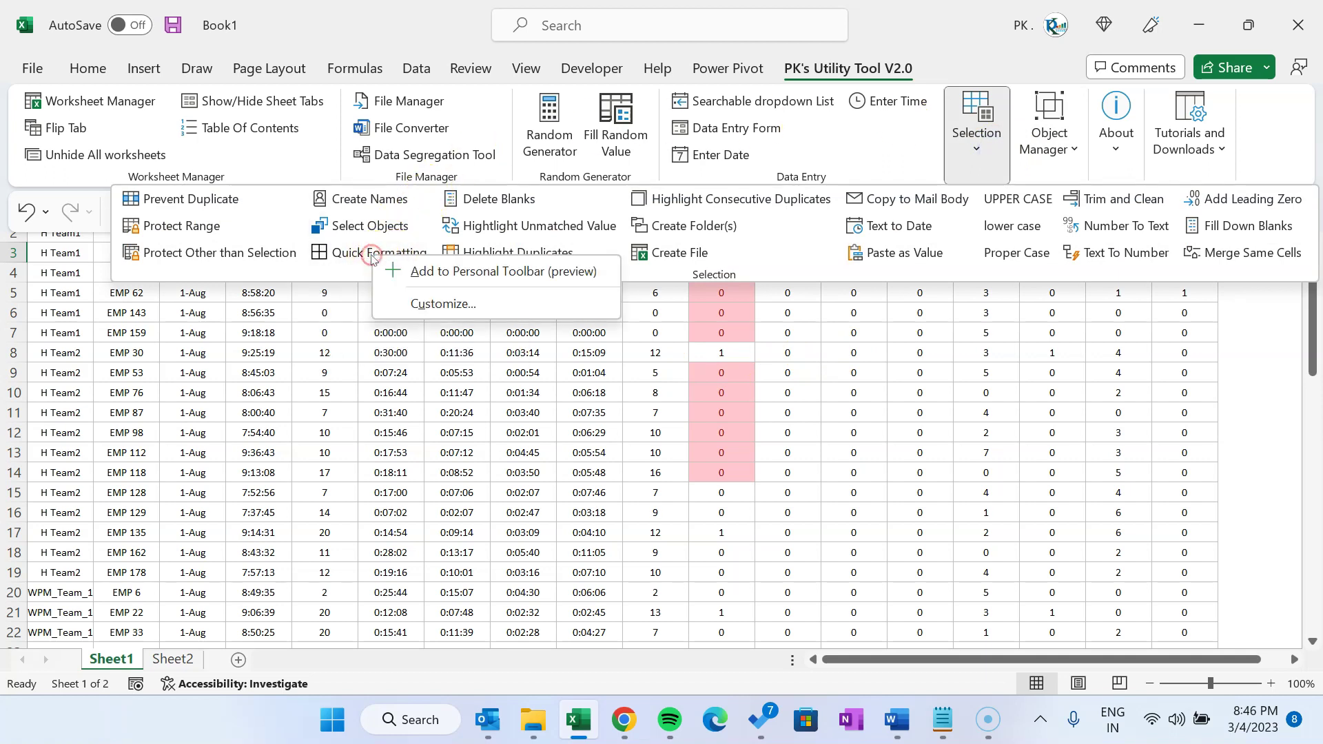
{"action": "left_click", "coordinate": [406, 271]}
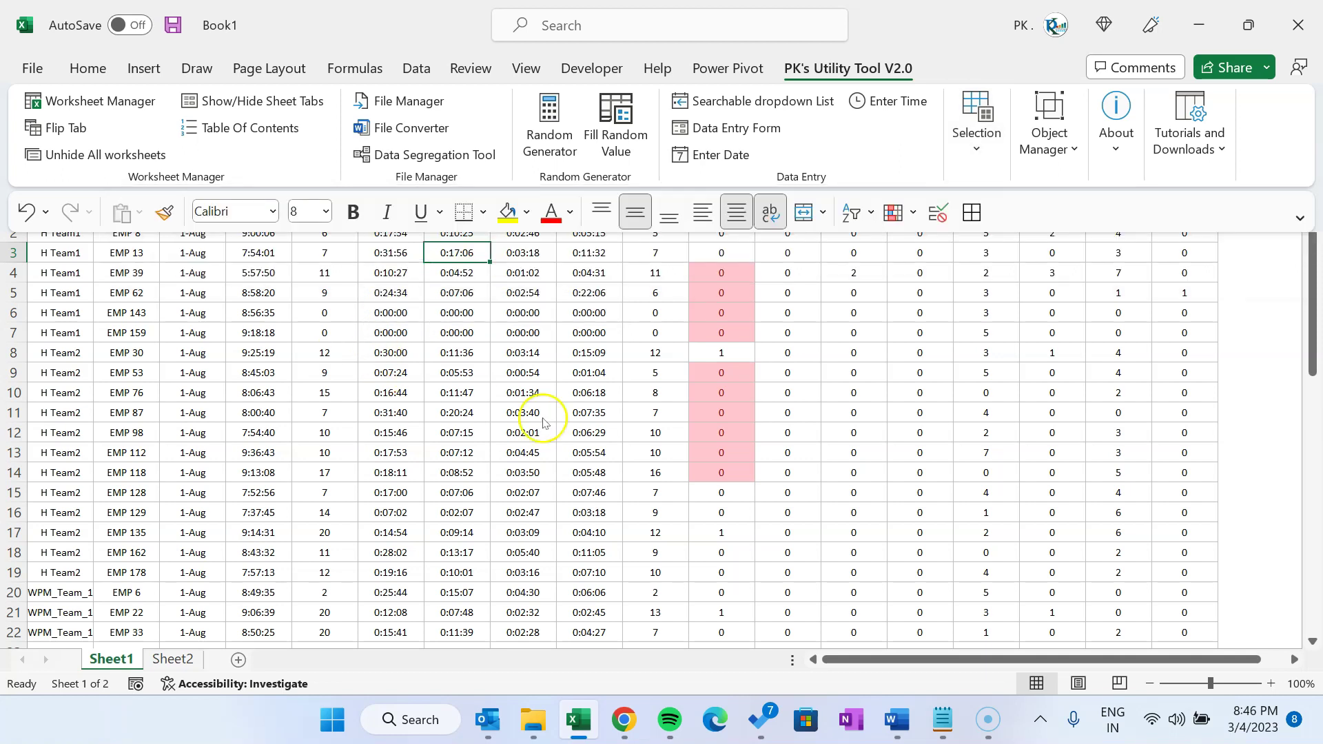
{"action": "right_click", "coordinate": [549, 117]}
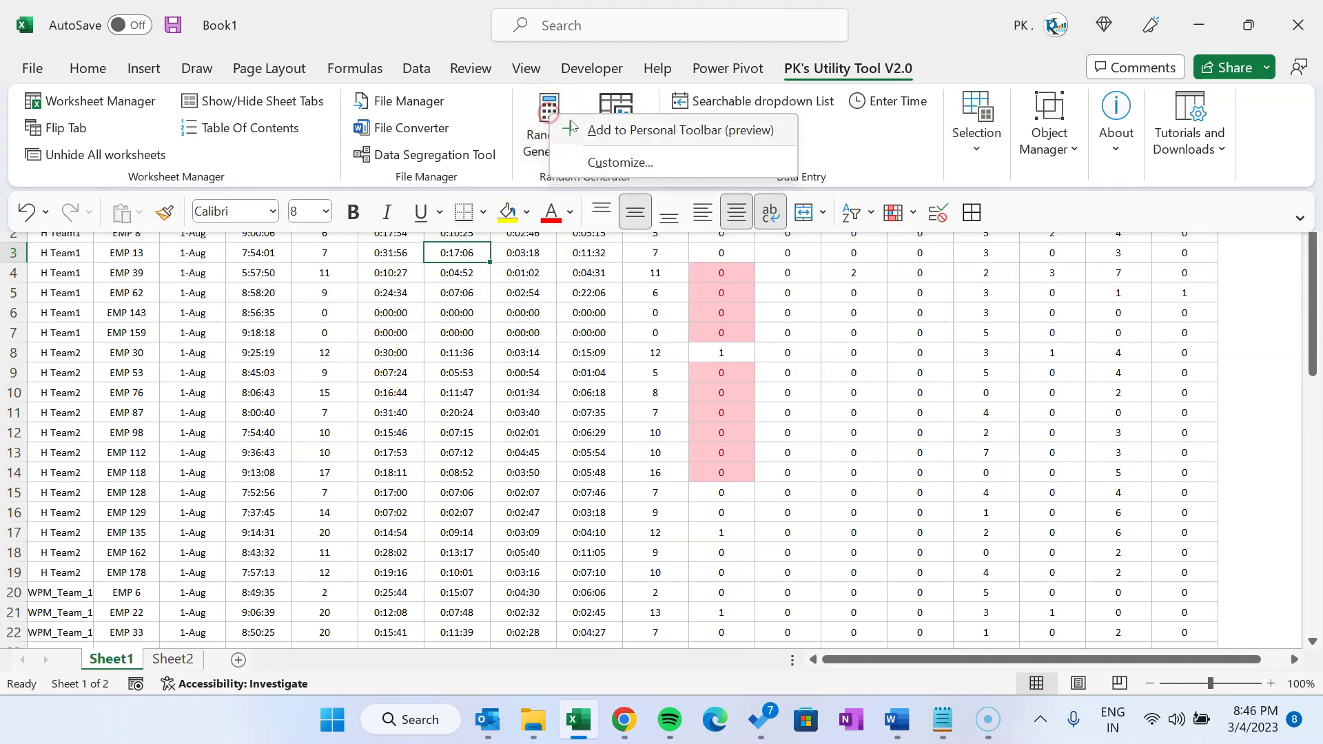
{"action": "left_click", "coordinate": [613, 131]}
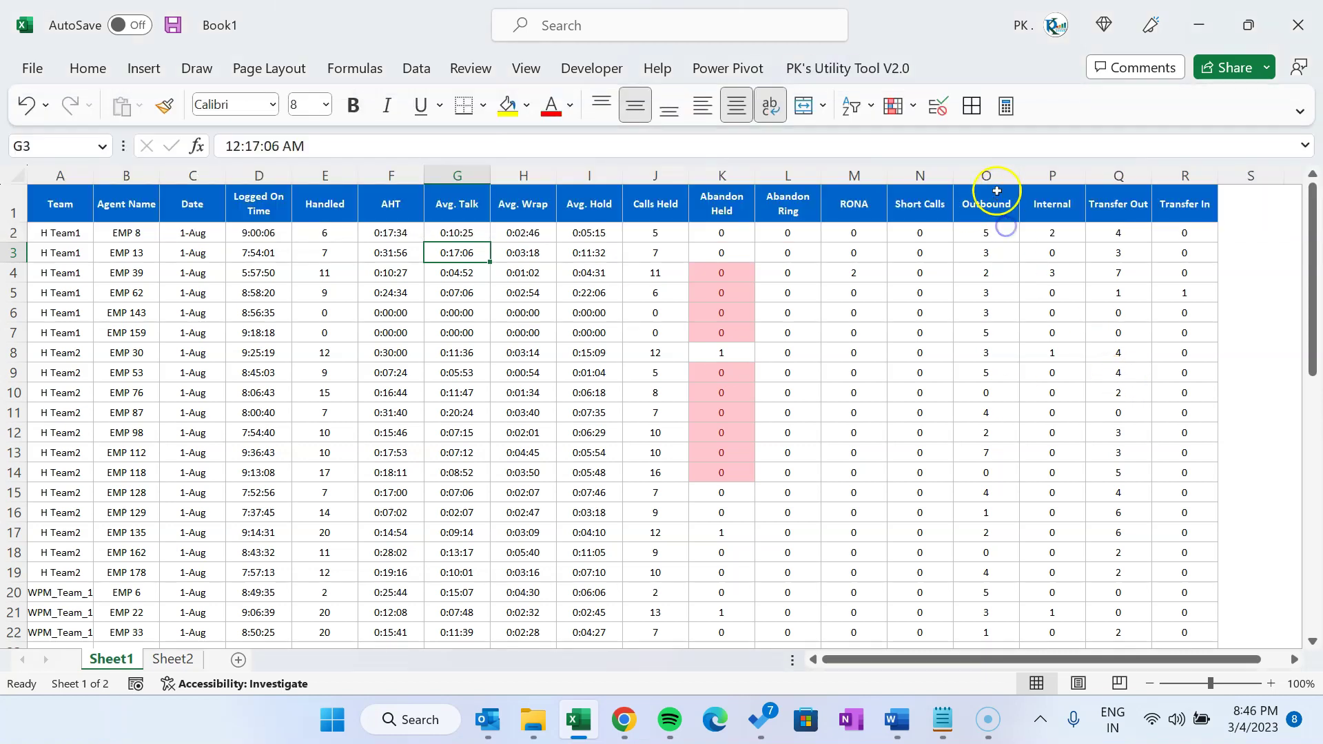
Step: On Sheet2, quick-format table A1:H15 with the first row as headers and confirm completion
{"action": "left_click", "coordinate": [184, 659]}
{"action": "left_click", "coordinate": [507, 475]}
{"action": "left_click_drag", "start_coordinate": [48, 196], "coordinate": [3, 165]}
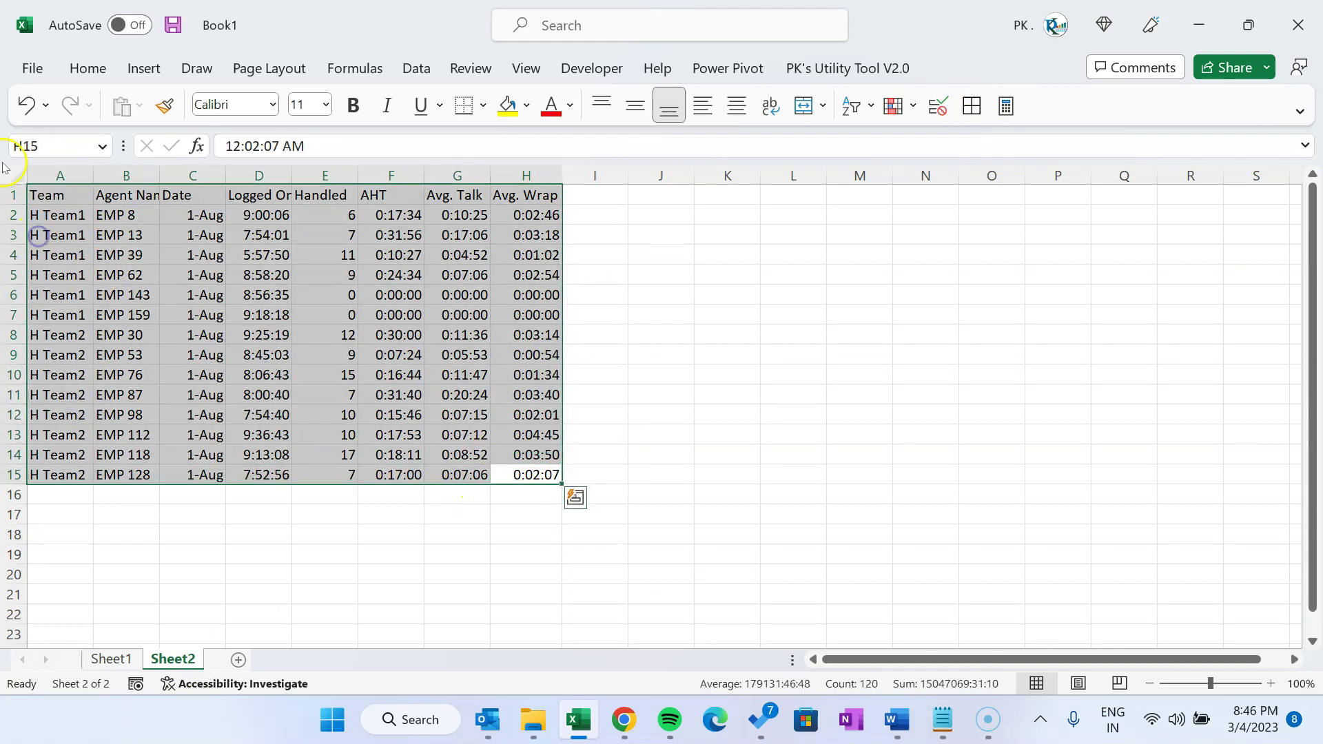
{"action": "left_click", "coordinate": [971, 105]}
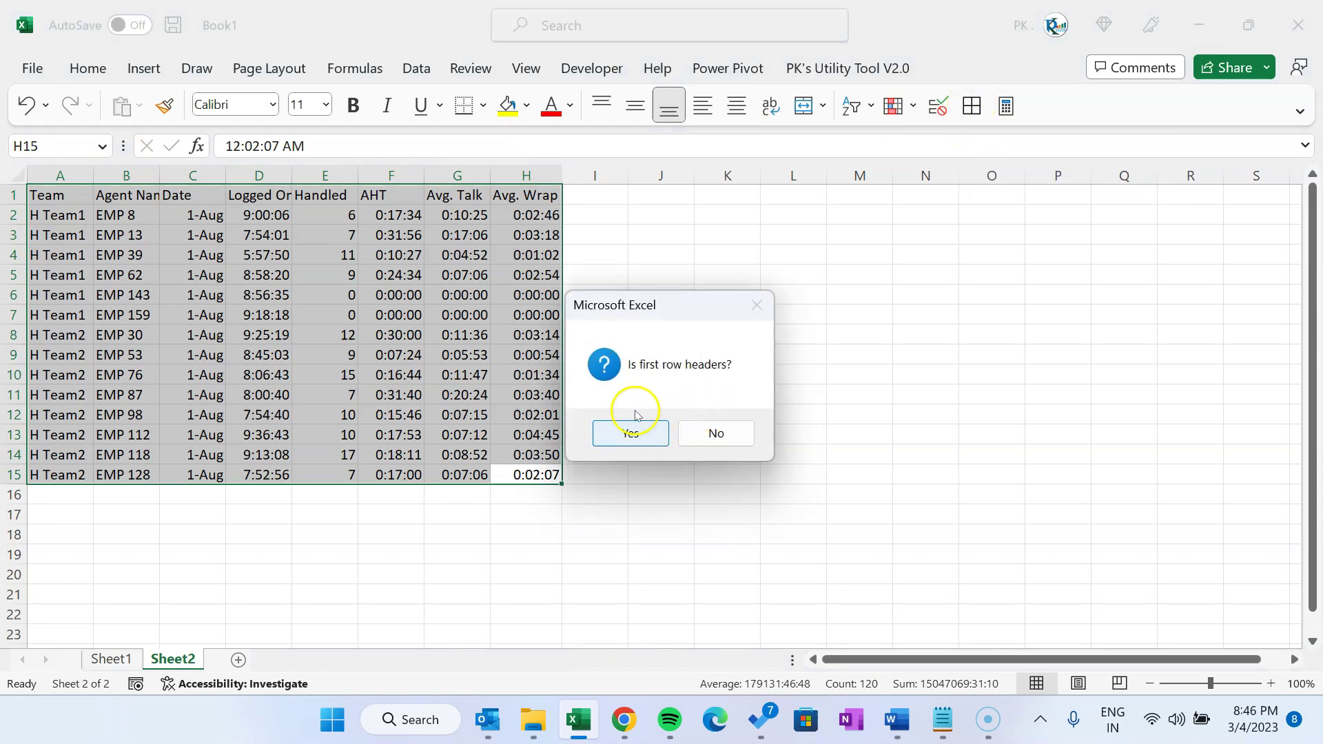
{"action": "left_click", "coordinate": [630, 433]}
{"action": "left_click", "coordinate": [716, 434]}
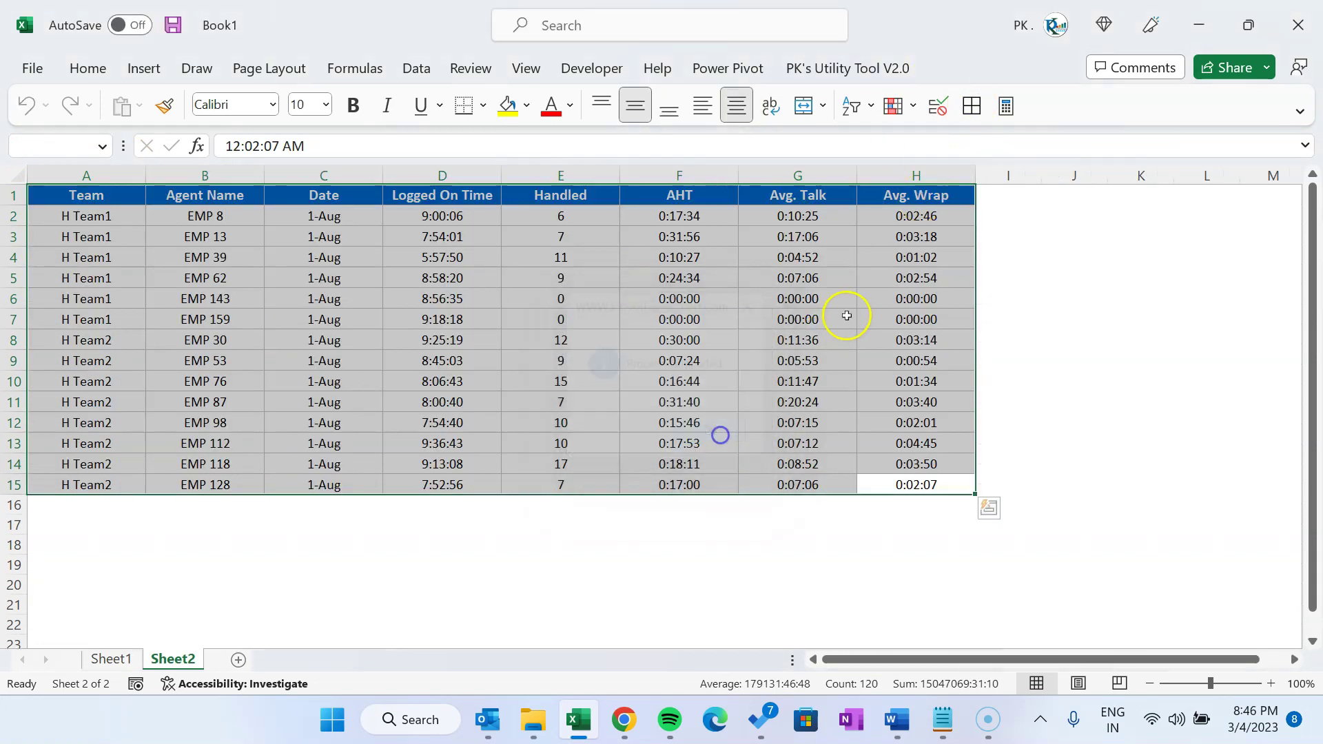
{"action": "left_click", "coordinate": [844, 318]}
Step: Browse the add-in's Selection tools again, then select cell F8 in the AHT column
{"action": "left_click", "coordinate": [873, 68]}
{"action": "left_click", "coordinate": [982, 144]}
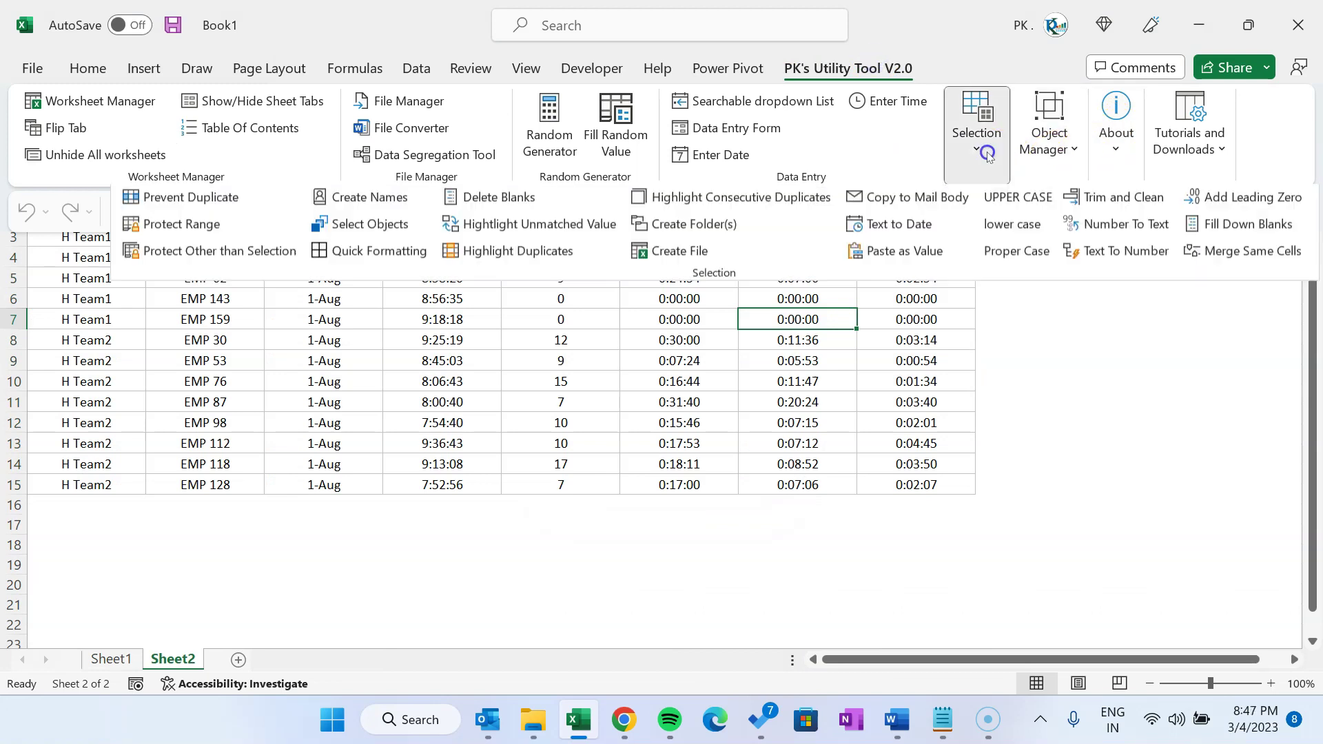
{"action": "key", "text": "Escape"}
{"action": "key", "text": "ctrl+F1"}
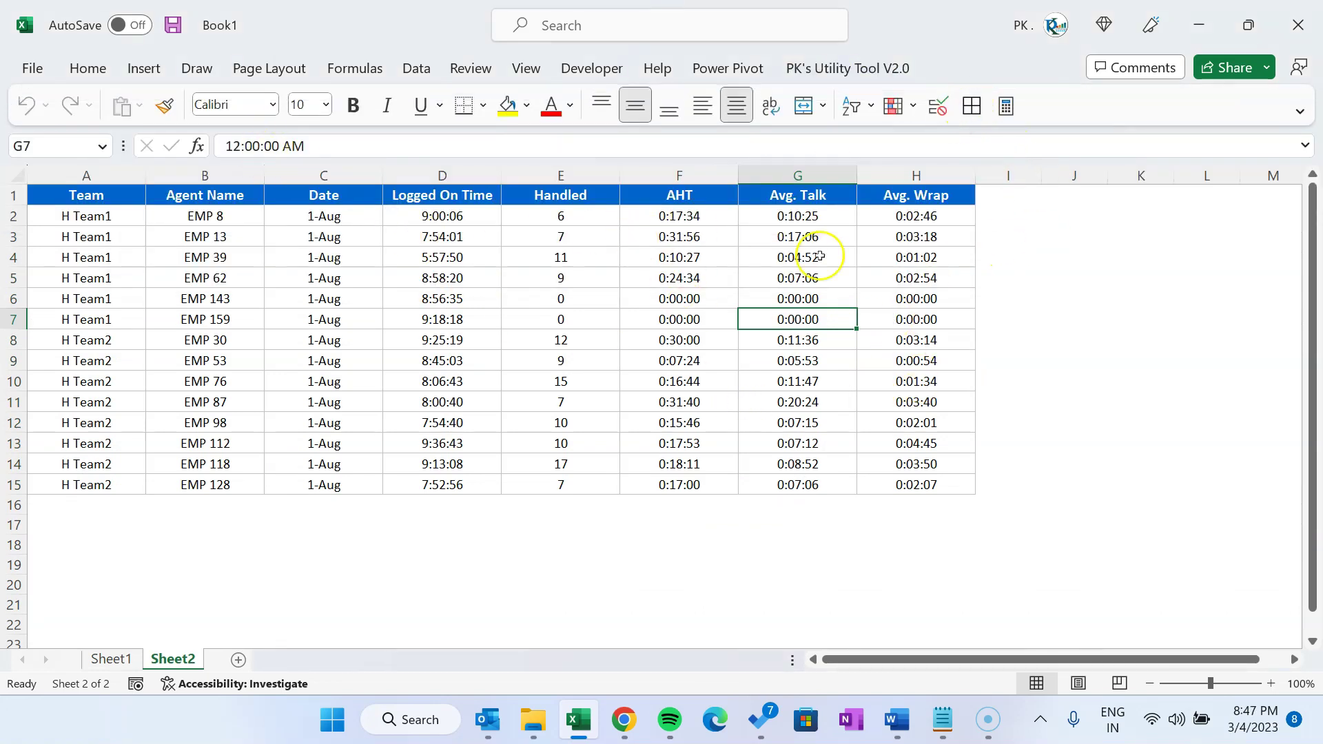
{"action": "left_click", "coordinate": [671, 337]}
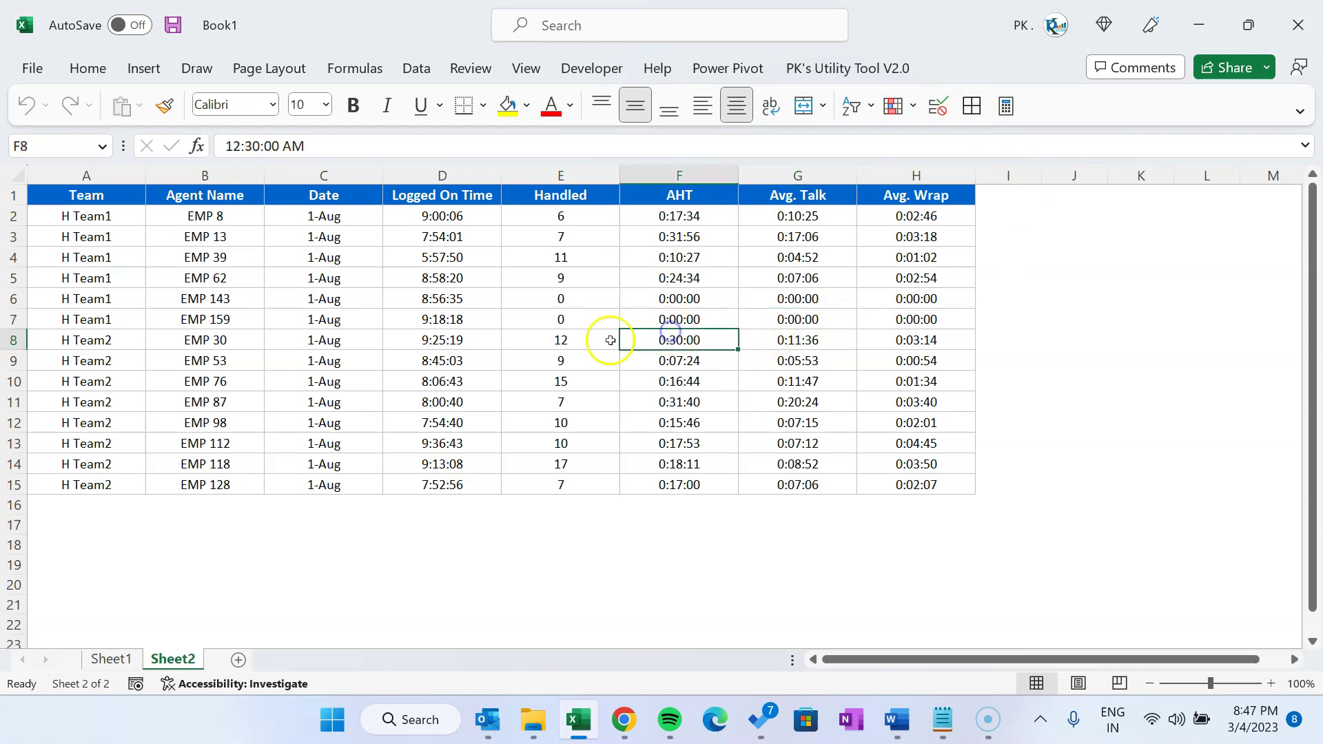
{"action": "left_click", "coordinate": [847, 68]}
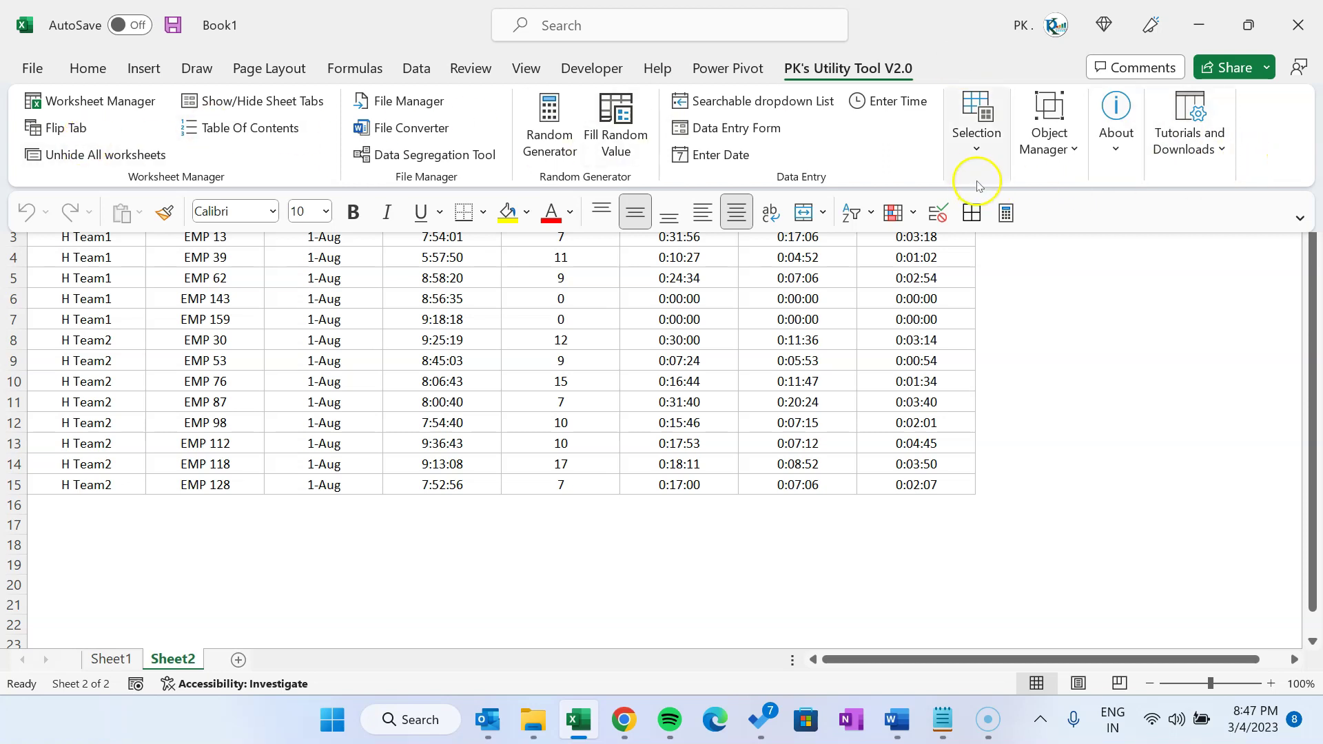
Step: Close the add-in tools and toggle the layout between Classic and Personal Toolbar
{"action": "left_click", "coordinate": [978, 145]}
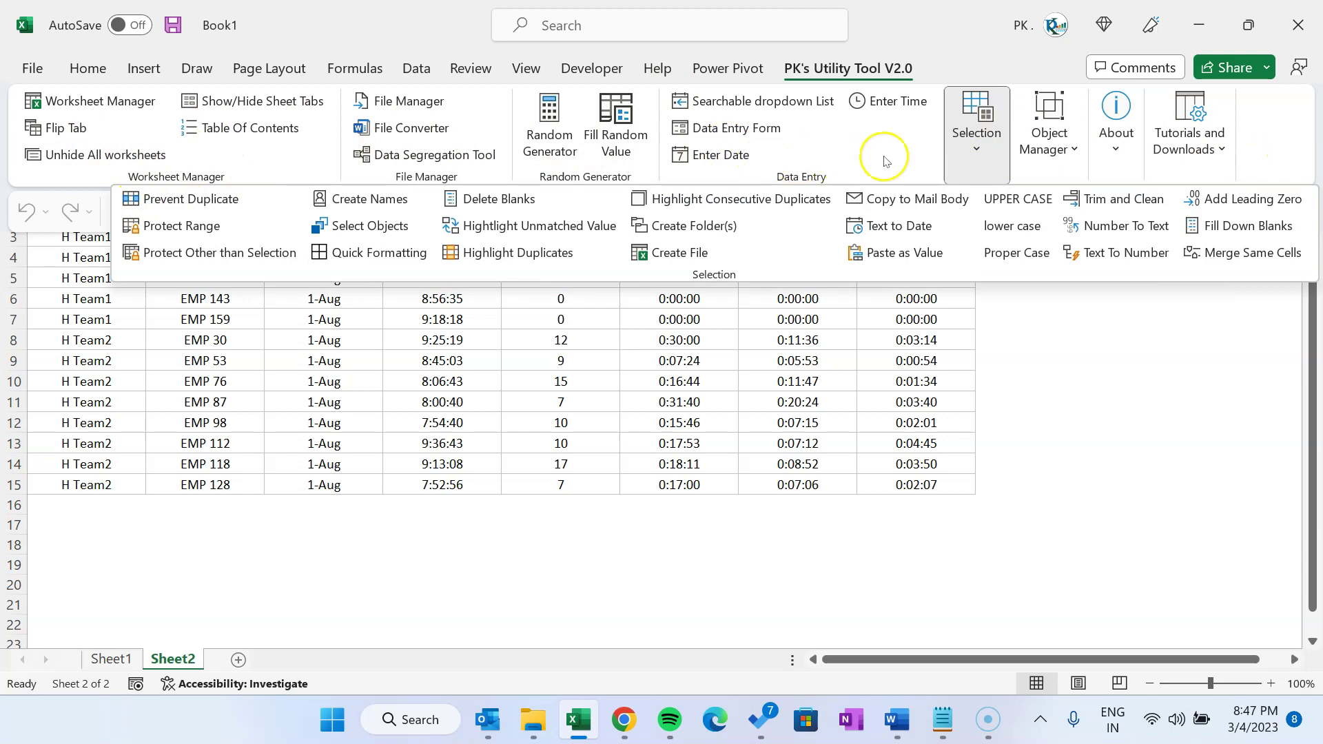
{"action": "left_click", "coordinate": [784, 375]}
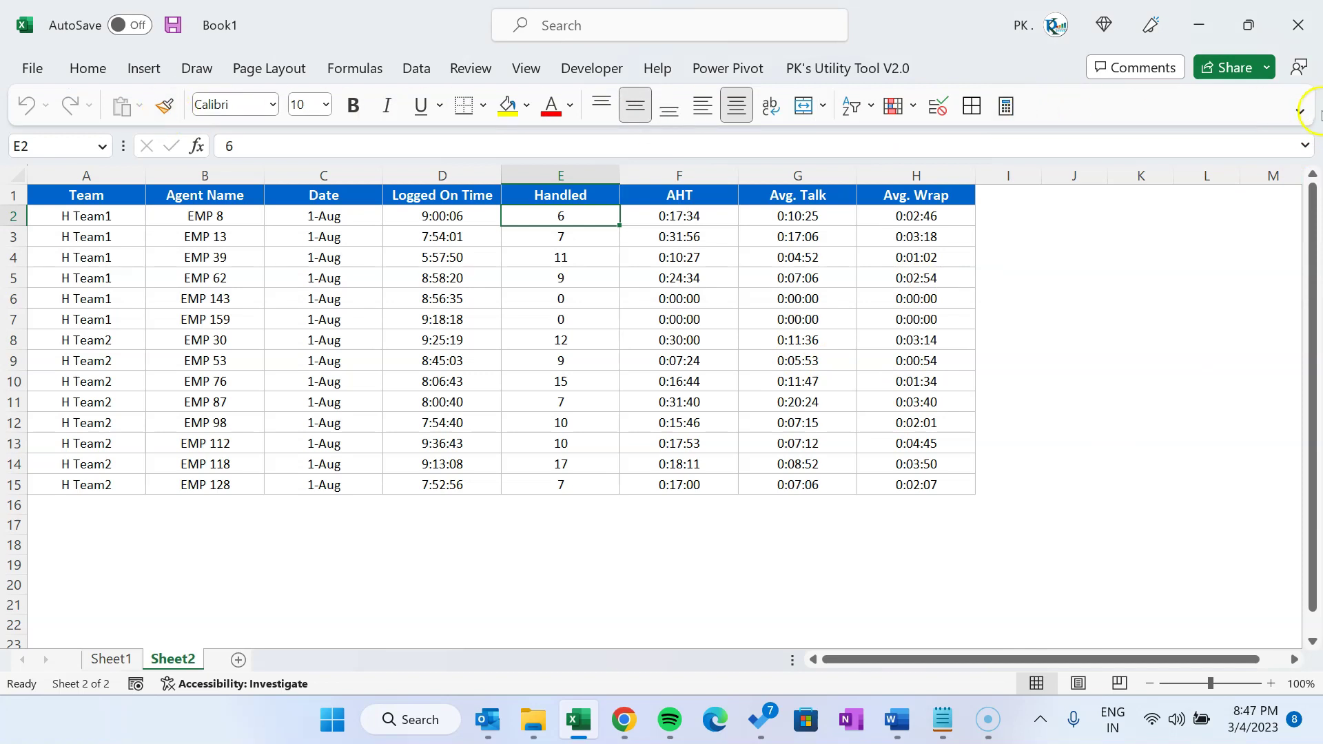
{"action": "left_click", "coordinate": [1297, 111]}
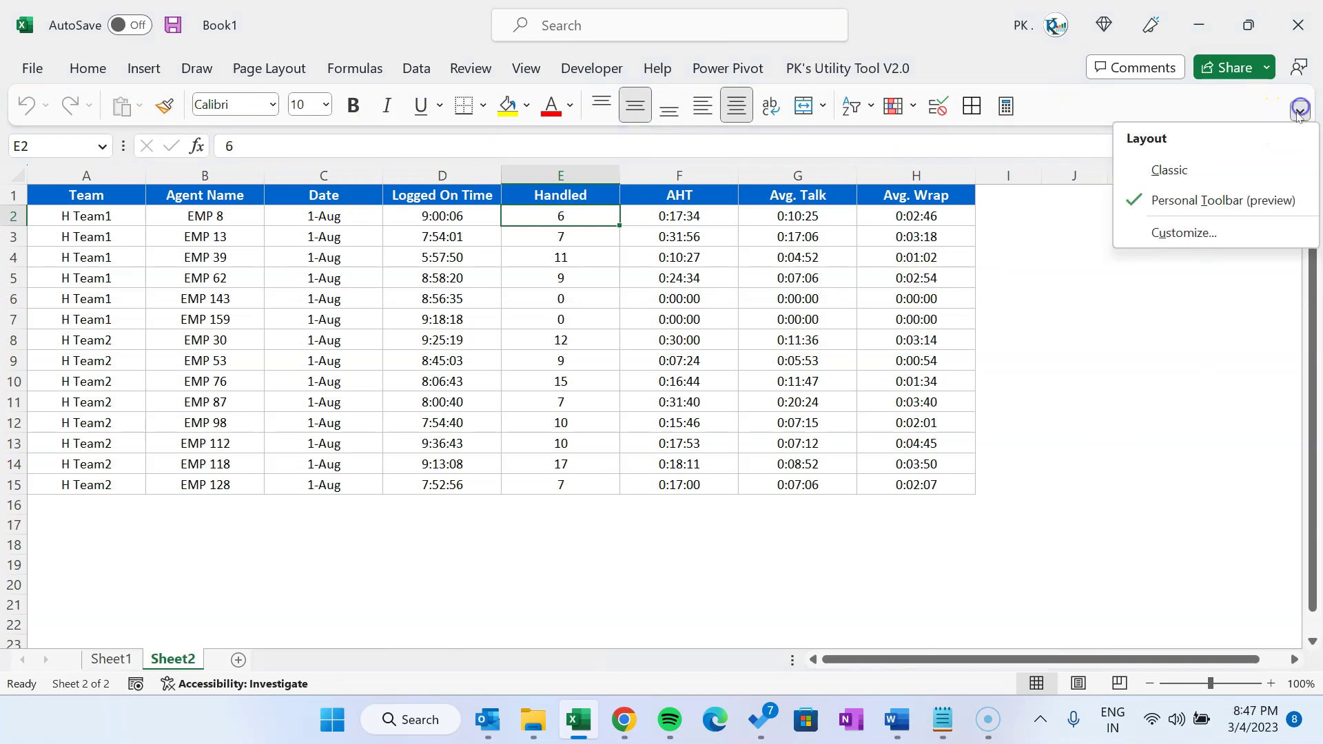
{"action": "left_click", "coordinate": [1198, 174]}
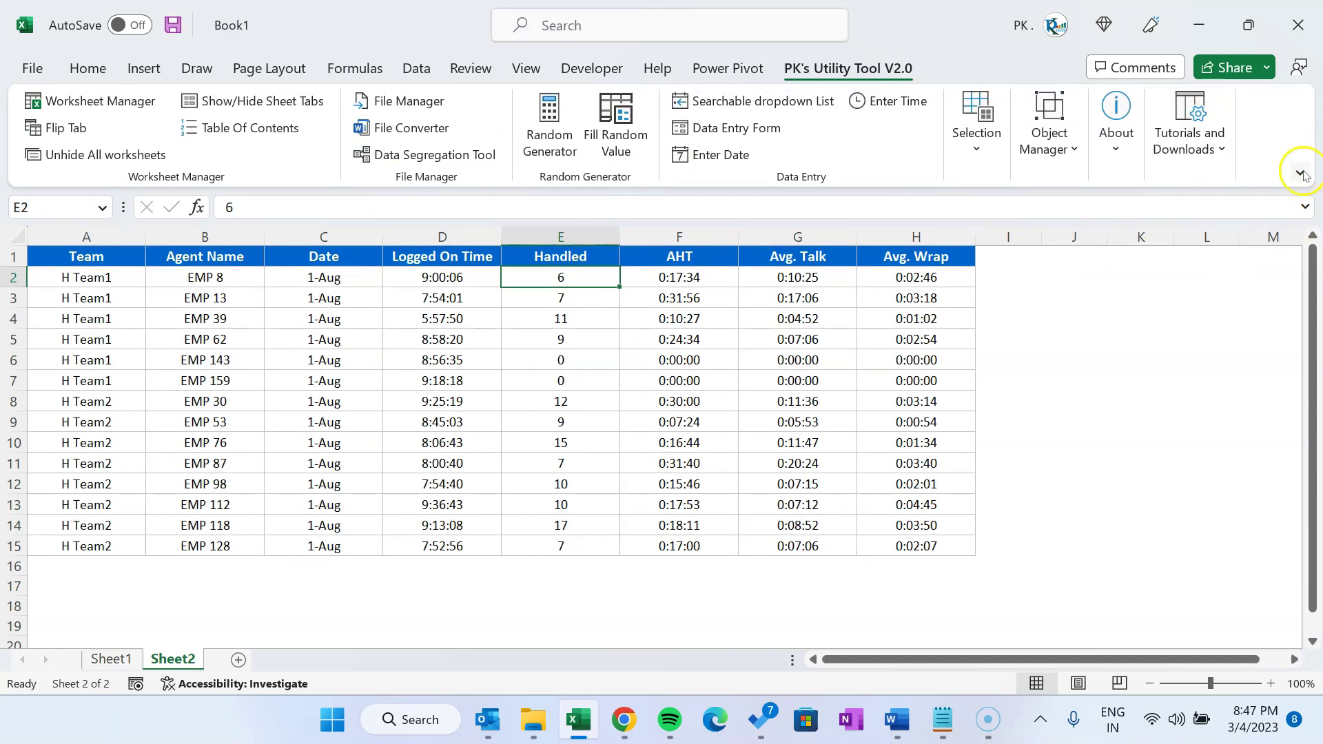
{"action": "left_click", "coordinate": [1302, 174]}
{"action": "left_click", "coordinate": [1206, 264]}
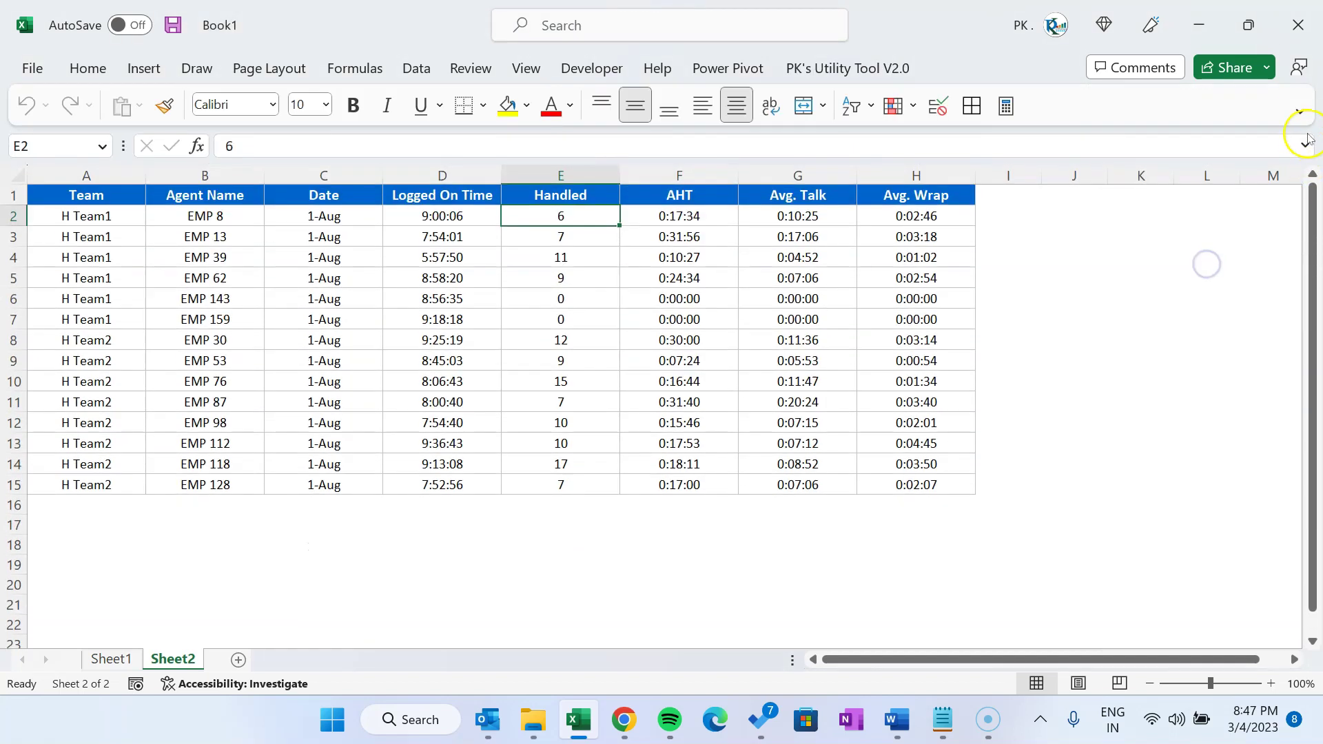
Step: Settle on the Classic layout and open More options in the ribbon display menu
{"action": "left_click", "coordinate": [1298, 111]}
{"action": "left_click", "coordinate": [1214, 173]}
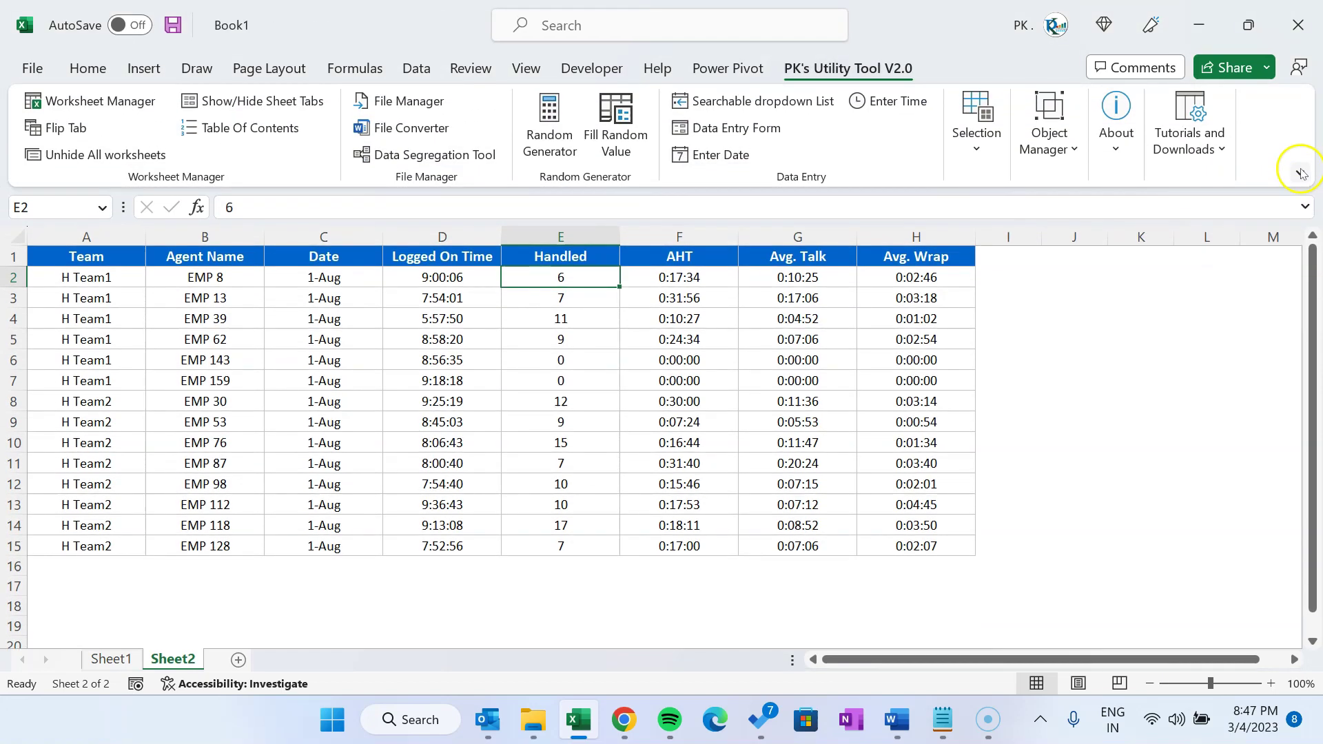
{"action": "left_click", "coordinate": [1301, 174]}
{"action": "left_click", "coordinate": [1241, 295]}
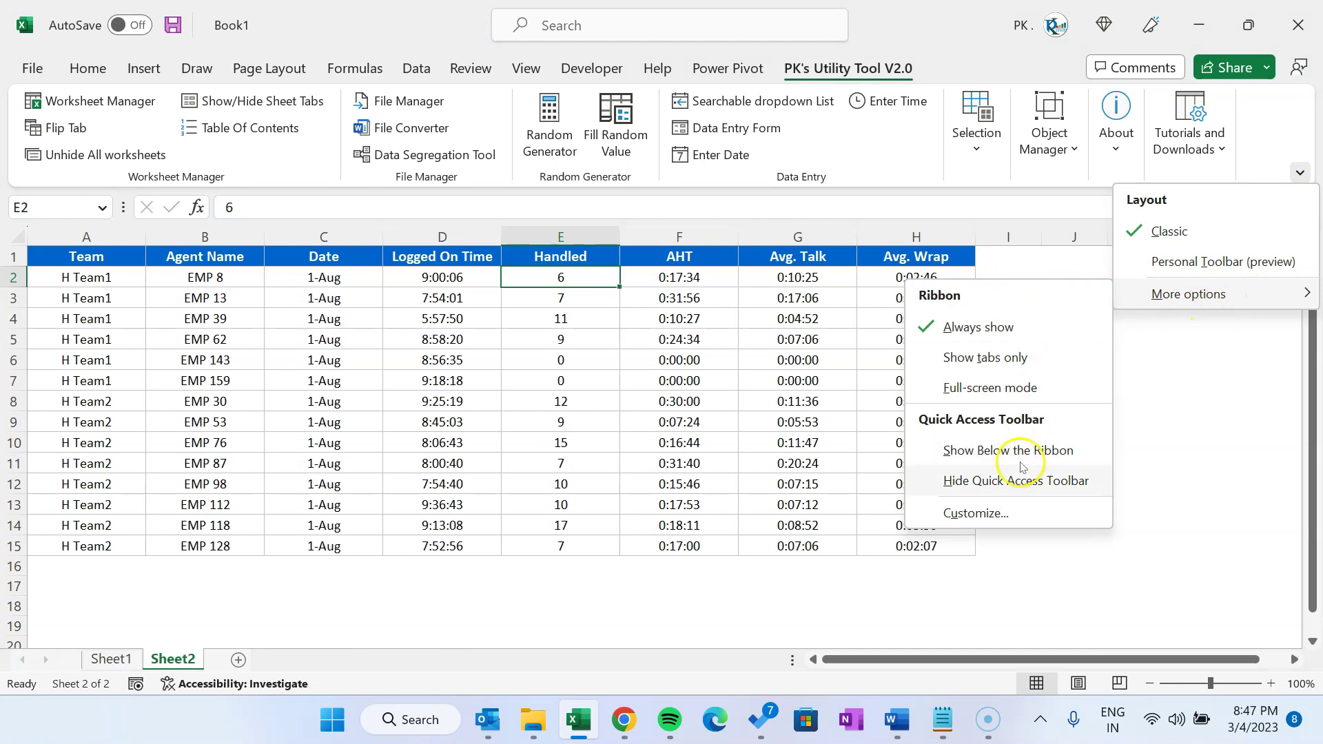
Step: Glance at the toolbar customization settings, close Excel Options, and select cell F4
{"action": "left_click", "coordinate": [992, 518]}
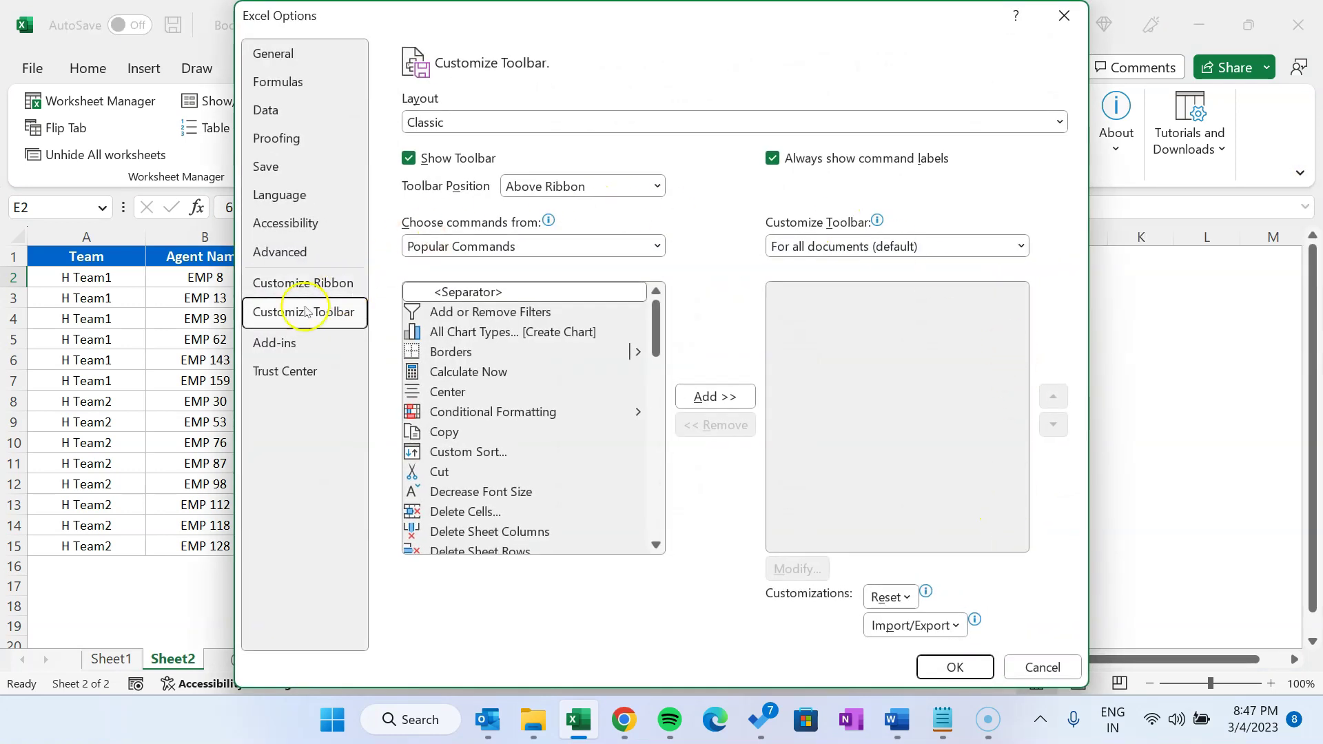
{"action": "left_click", "coordinate": [1064, 15]}
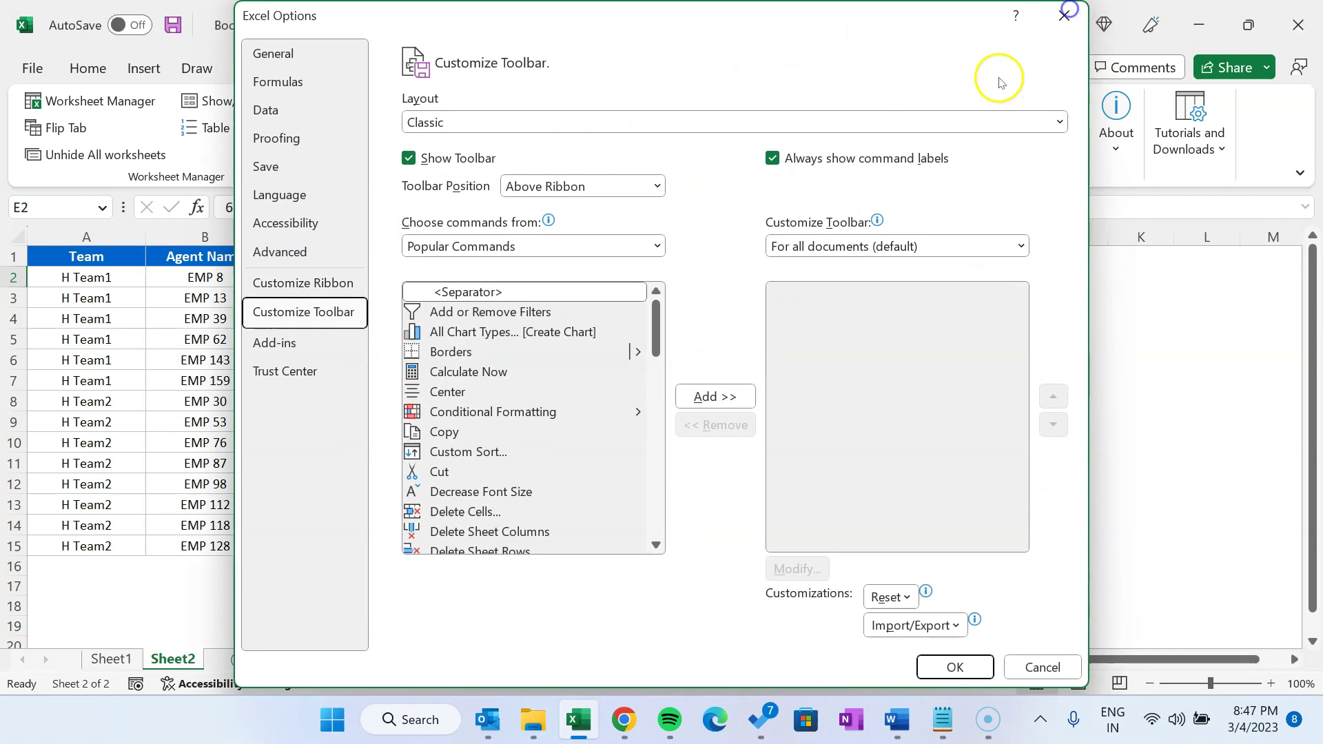
{"action": "left_click", "coordinate": [686, 320]}
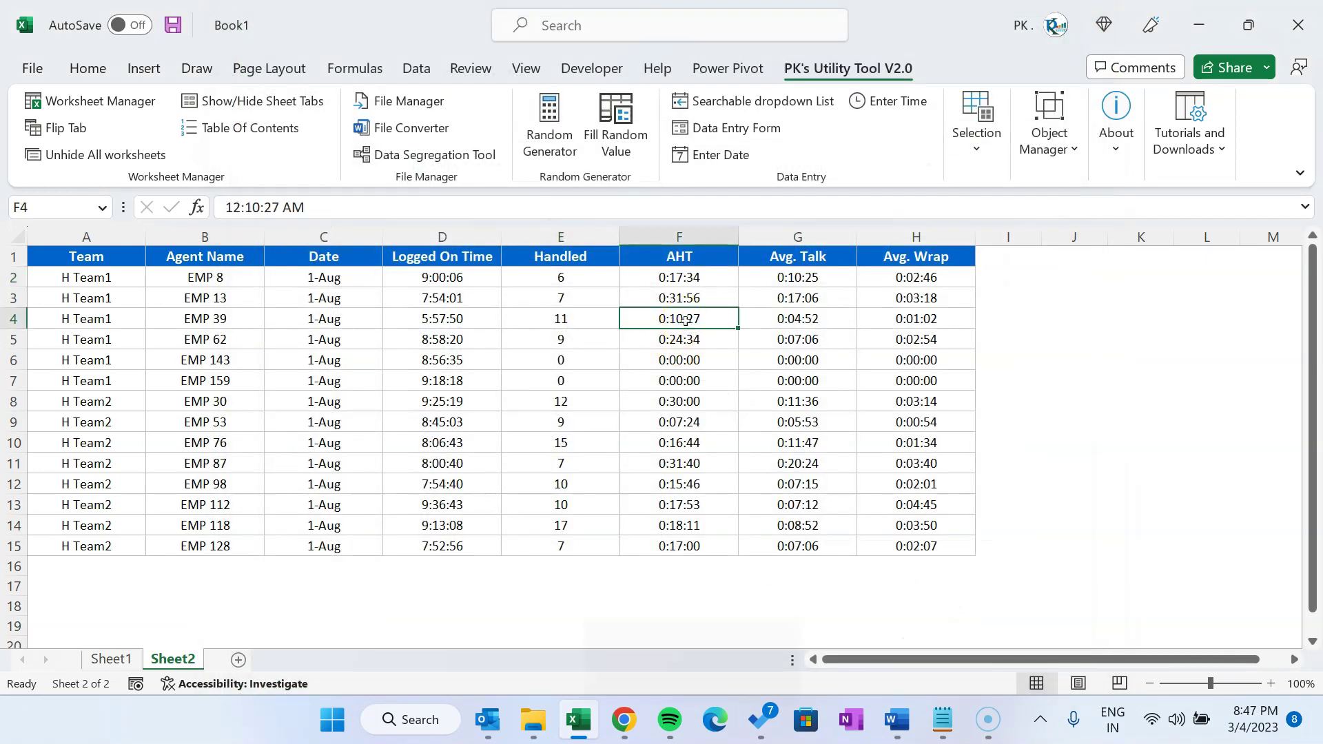
Step: Reopen Excel Options with Alt+T+O, go to Customize Toolbar and expand the Layout list
{"action": "key", "text": "alt+t"}
{"action": "key", "text": "o"}
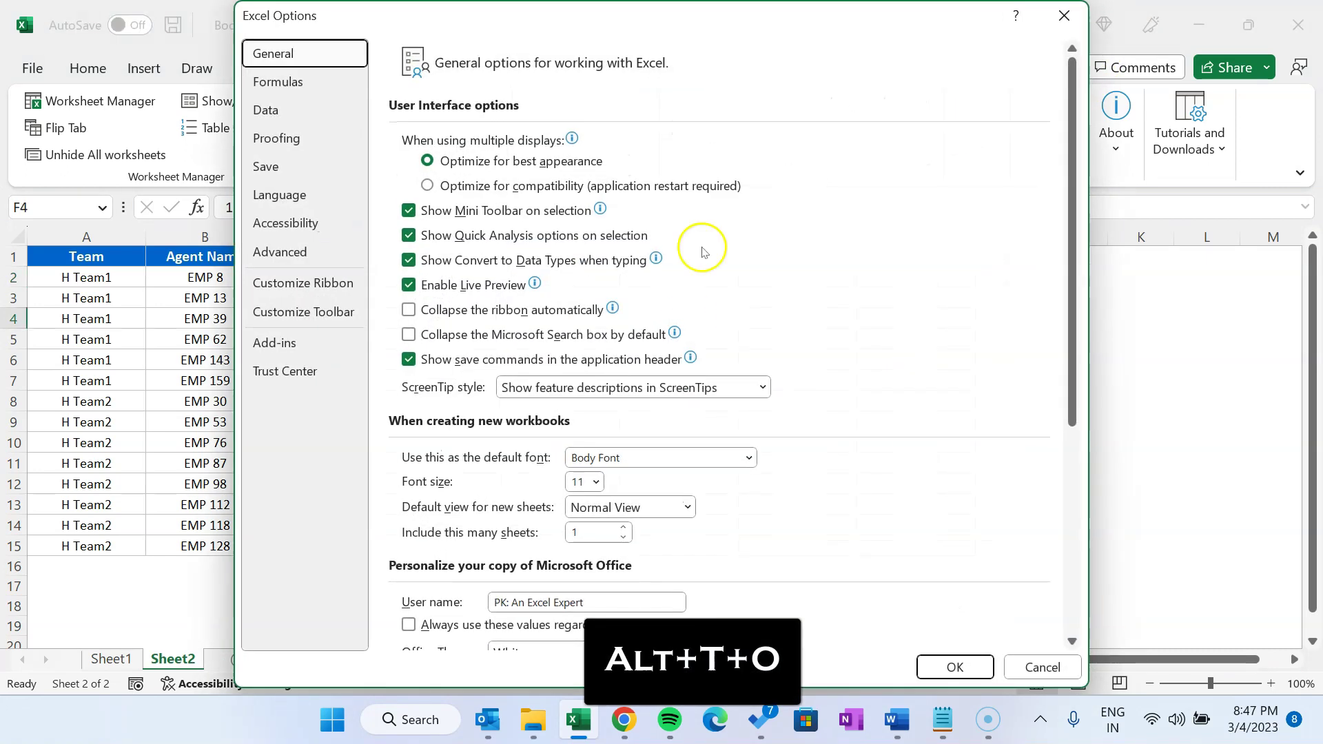
{"action": "left_click", "coordinate": [283, 320]}
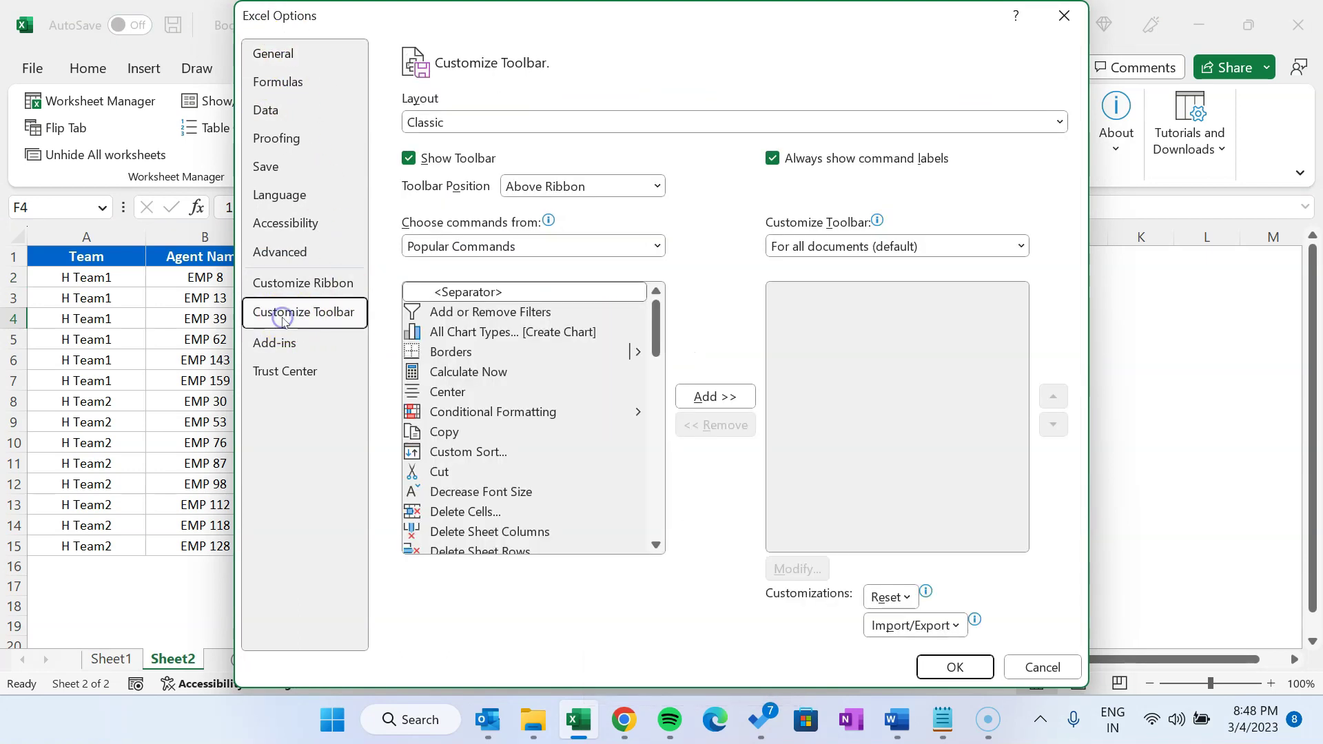
{"action": "left_click", "coordinate": [449, 124]}
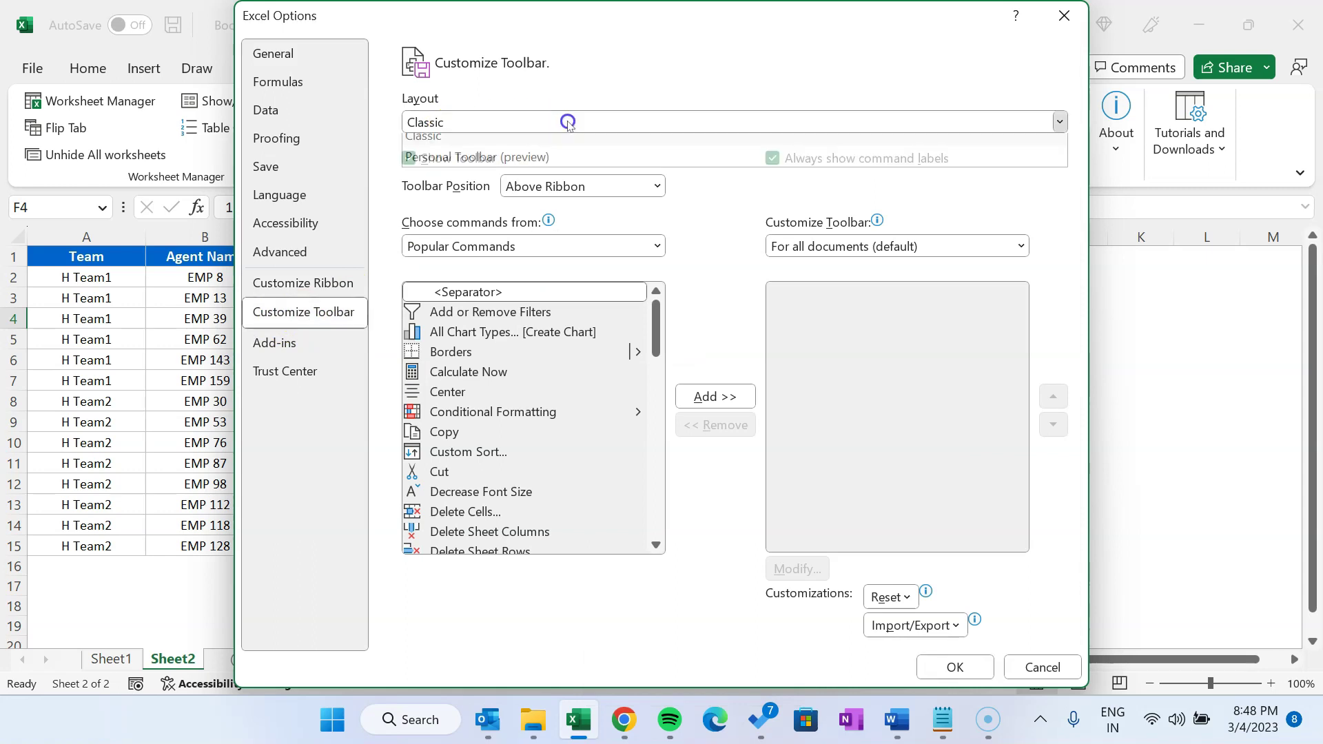
Step: Use the Personal Toolbar (preview) layout and remove Data Validation, leaving Conditional Formatting last in the list
{"action": "left_click", "coordinate": [495, 168]}
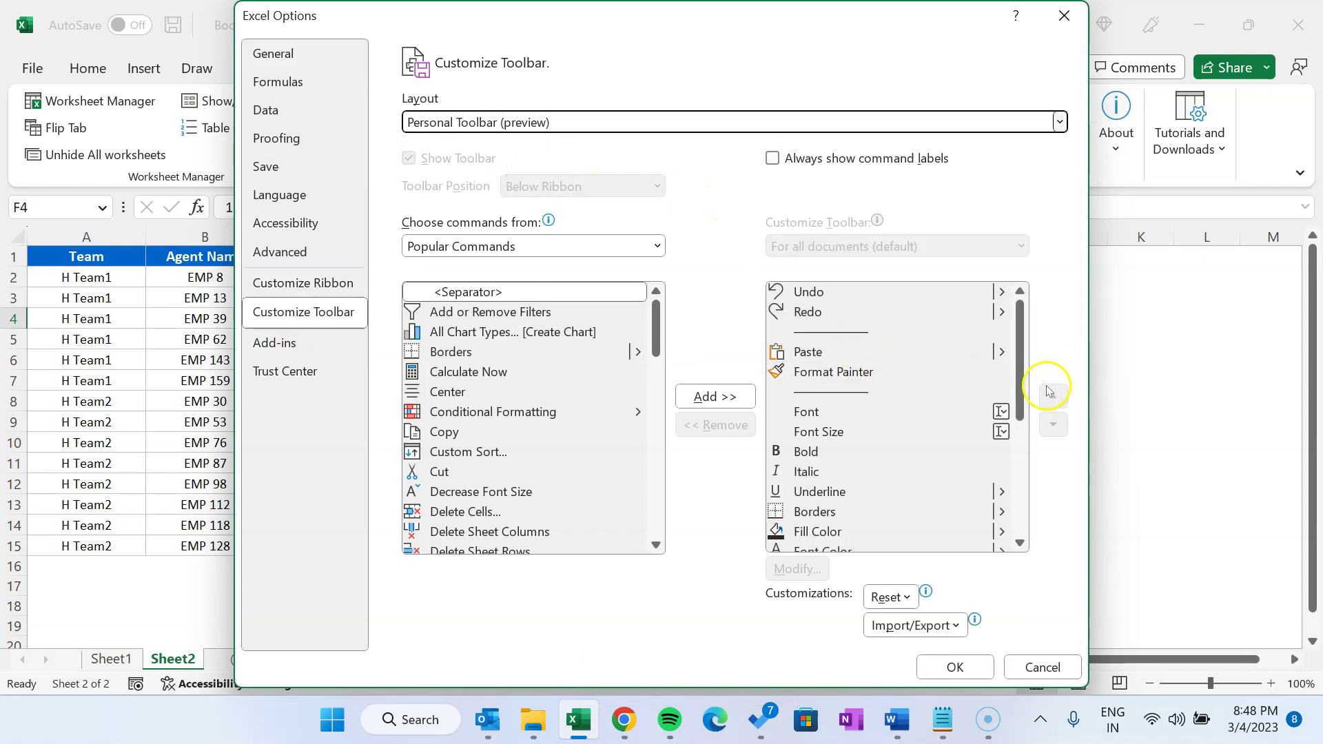
{"action": "left_click_drag", "start_coordinate": [1021, 354], "coordinate": [1018, 509]}
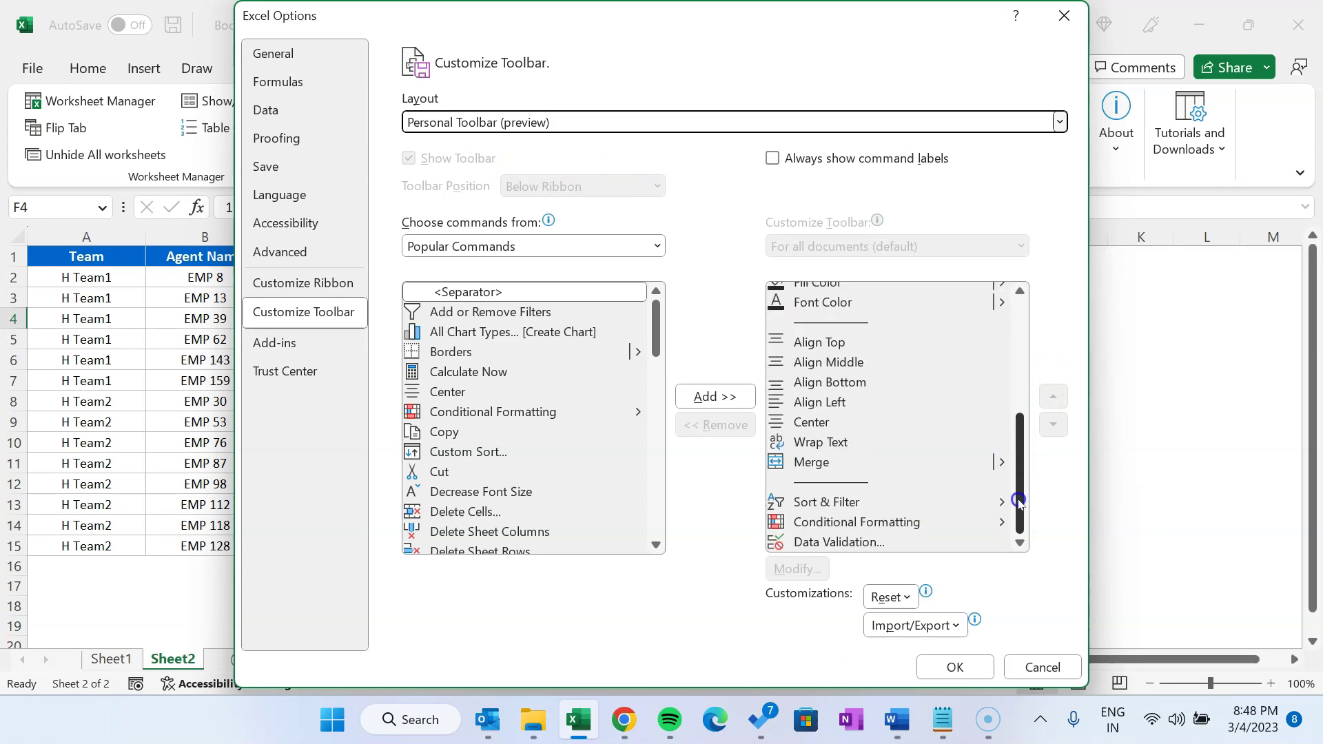
{"action": "left_click", "coordinate": [855, 541]}
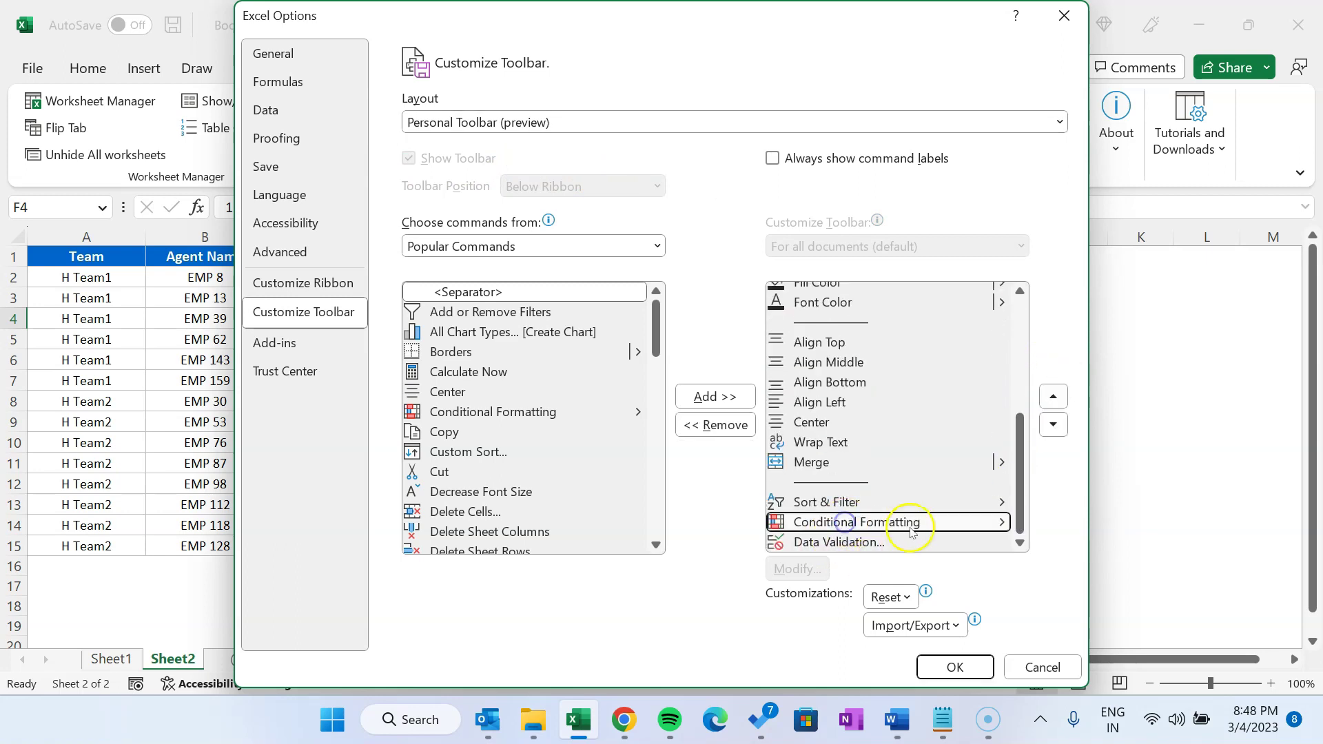
{"action": "left_click", "coordinate": [863, 521]}
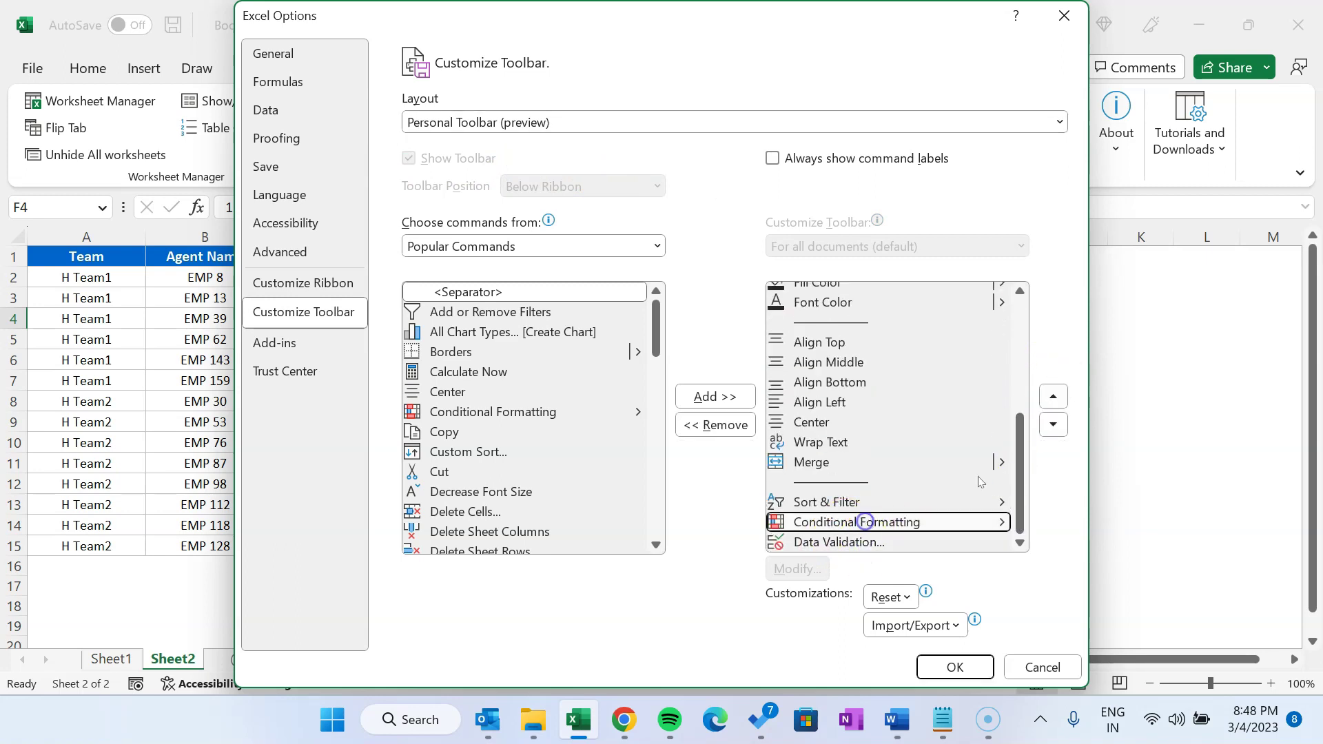
{"action": "left_click", "coordinate": [1054, 396]}
{"action": "left_click", "coordinate": [1053, 424]}
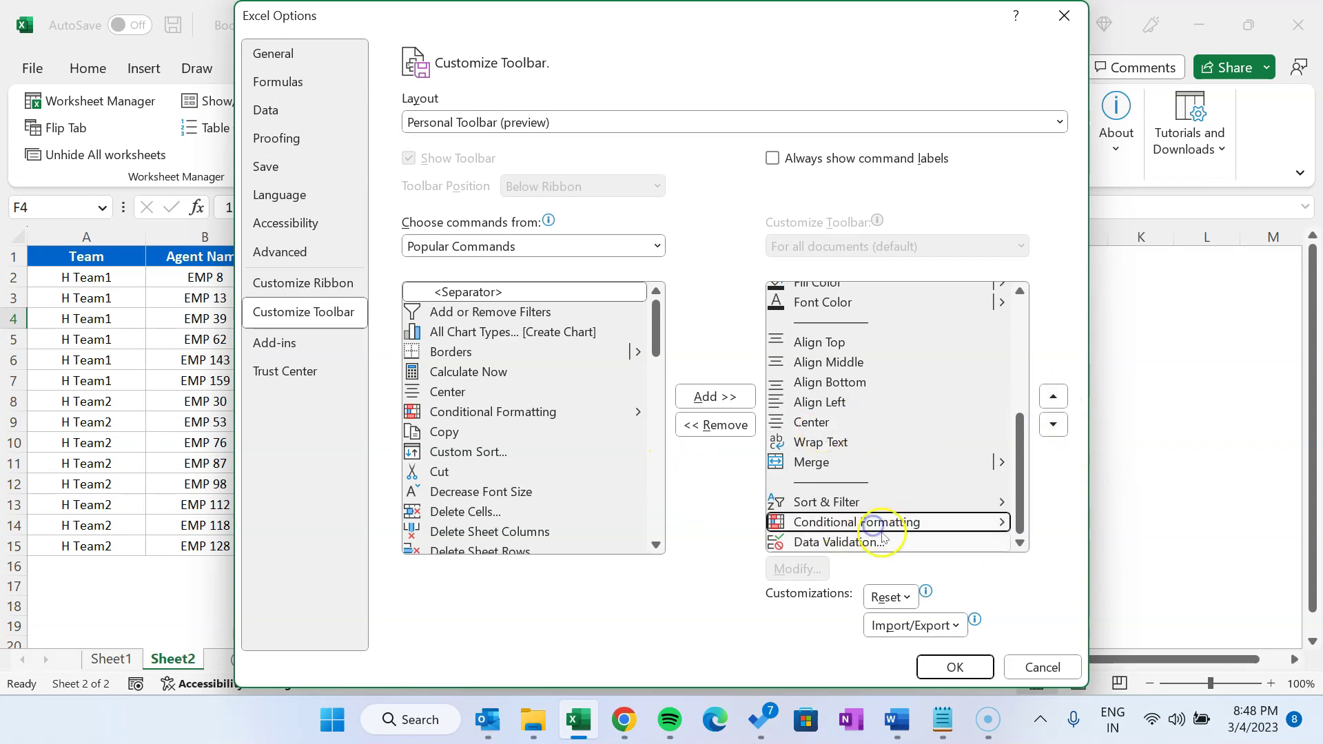
{"action": "left_click", "coordinate": [863, 542]}
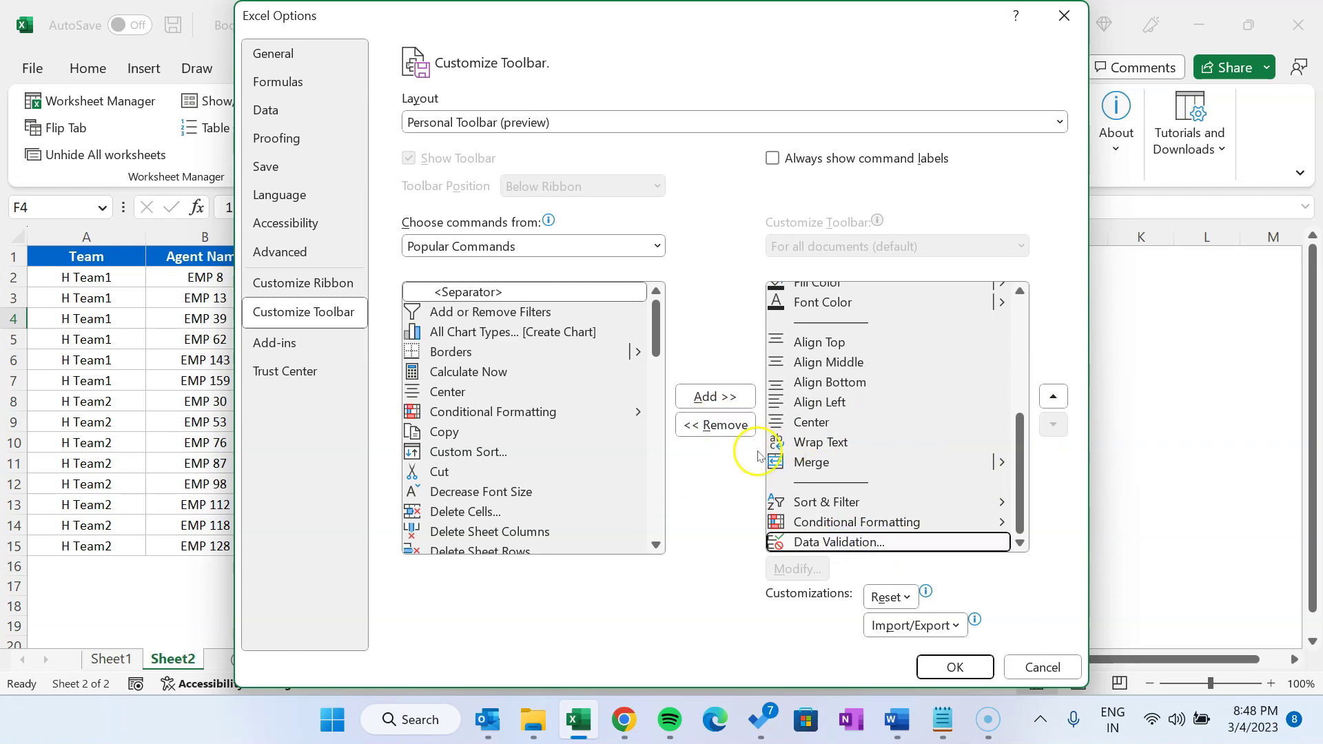
{"action": "left_click", "coordinate": [725, 427]}
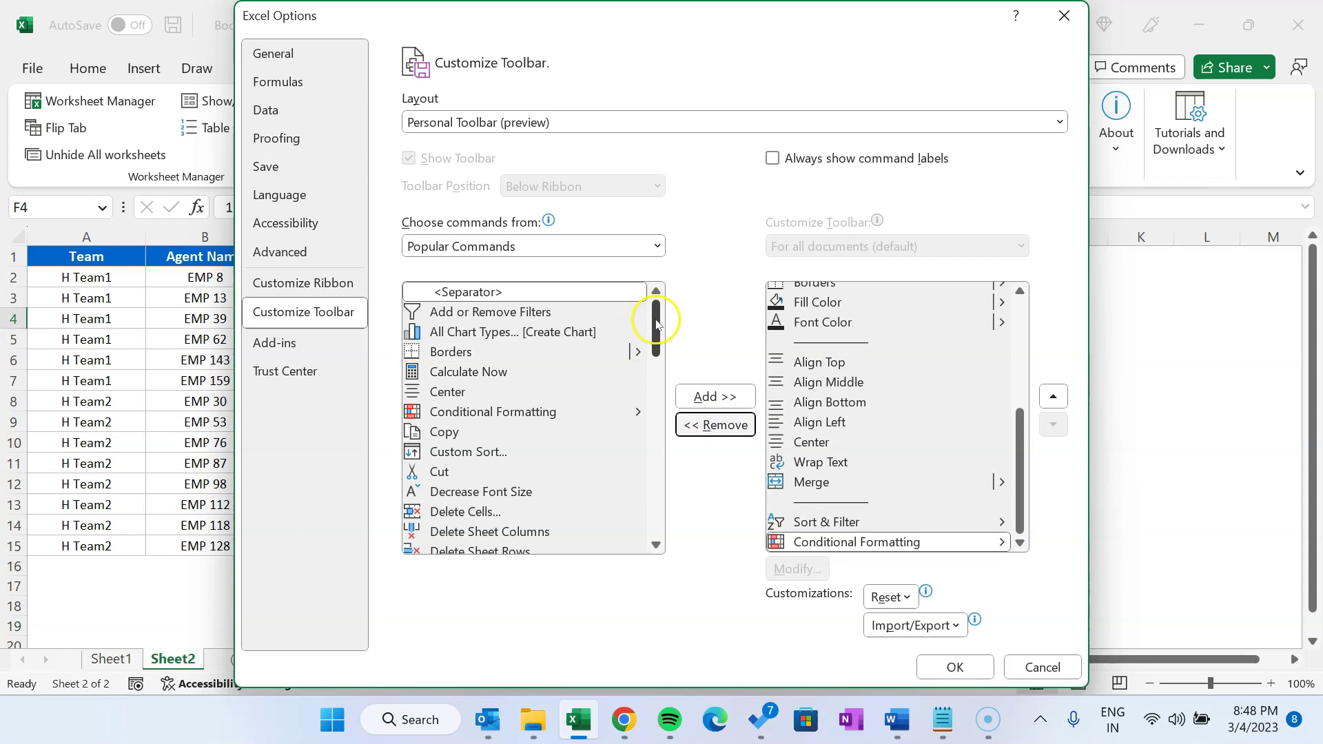
{"action": "left_click_drag", "start_coordinate": [658, 319], "coordinate": [655, 522]}
{"action": "left_click", "coordinate": [559, 249]}
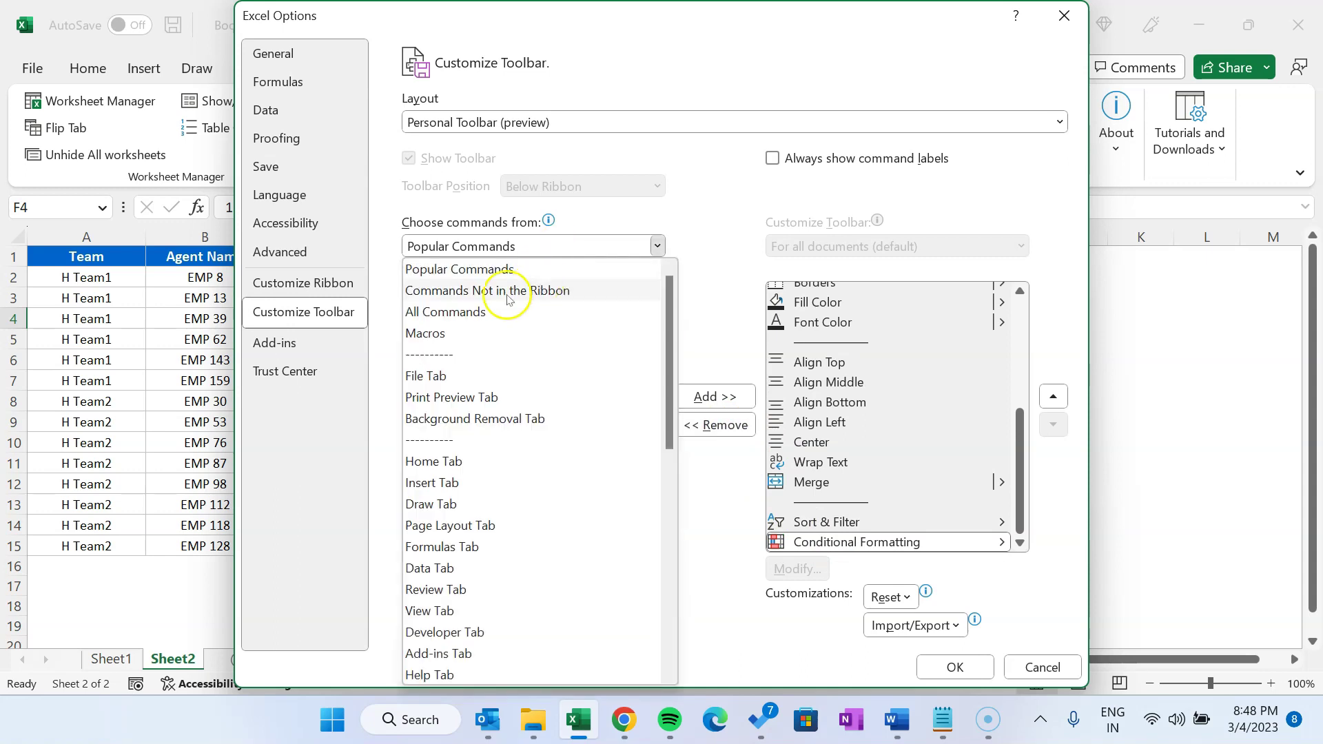
{"action": "left_click", "coordinate": [546, 293]}
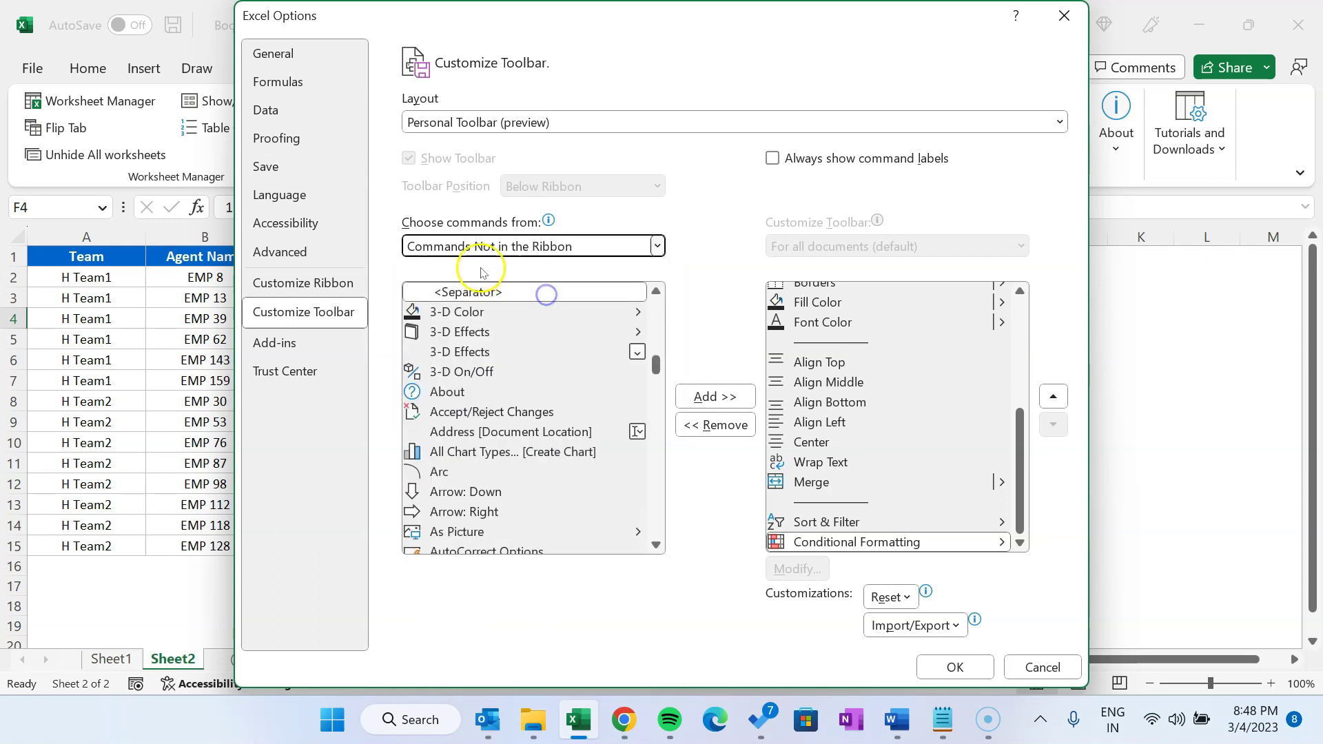
{"action": "left_click", "coordinate": [505, 246]}
{"action": "left_click", "coordinate": [427, 334]}
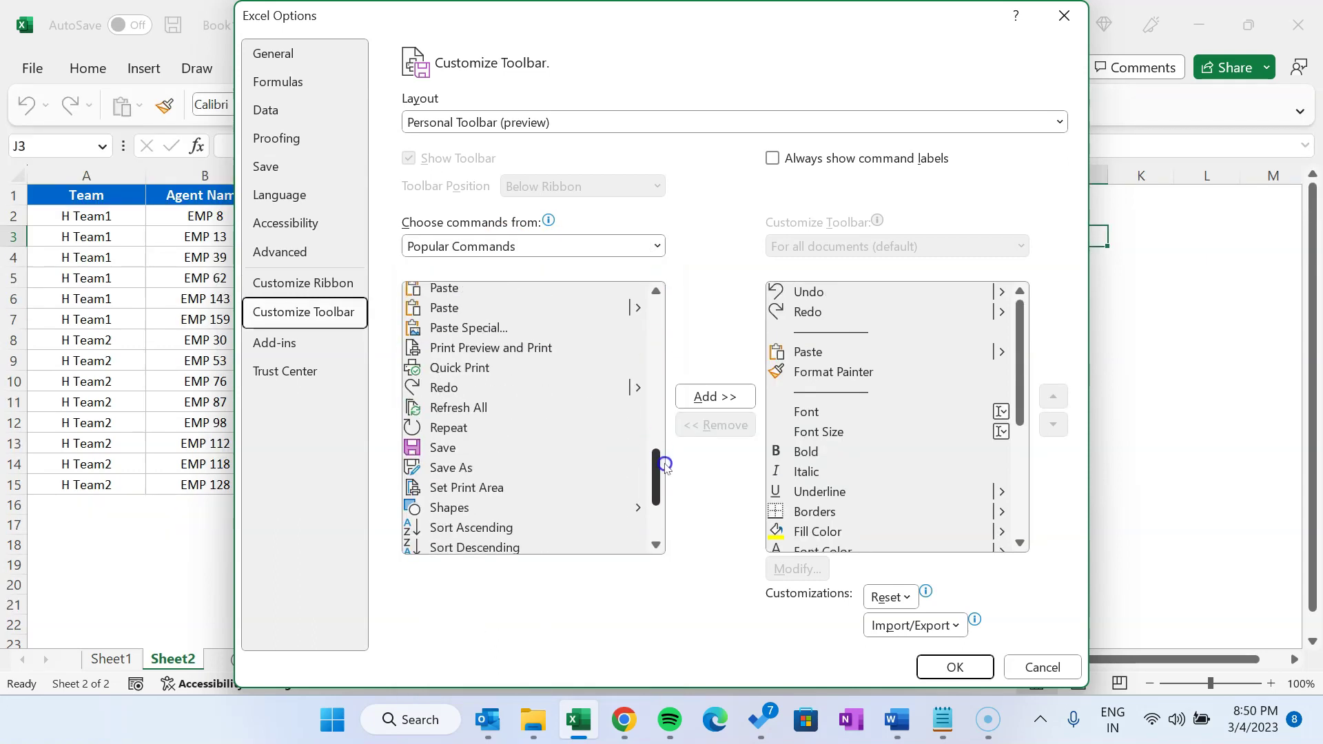
{"action": "left_click_drag", "start_coordinate": [655, 479], "coordinate": [655, 295]}
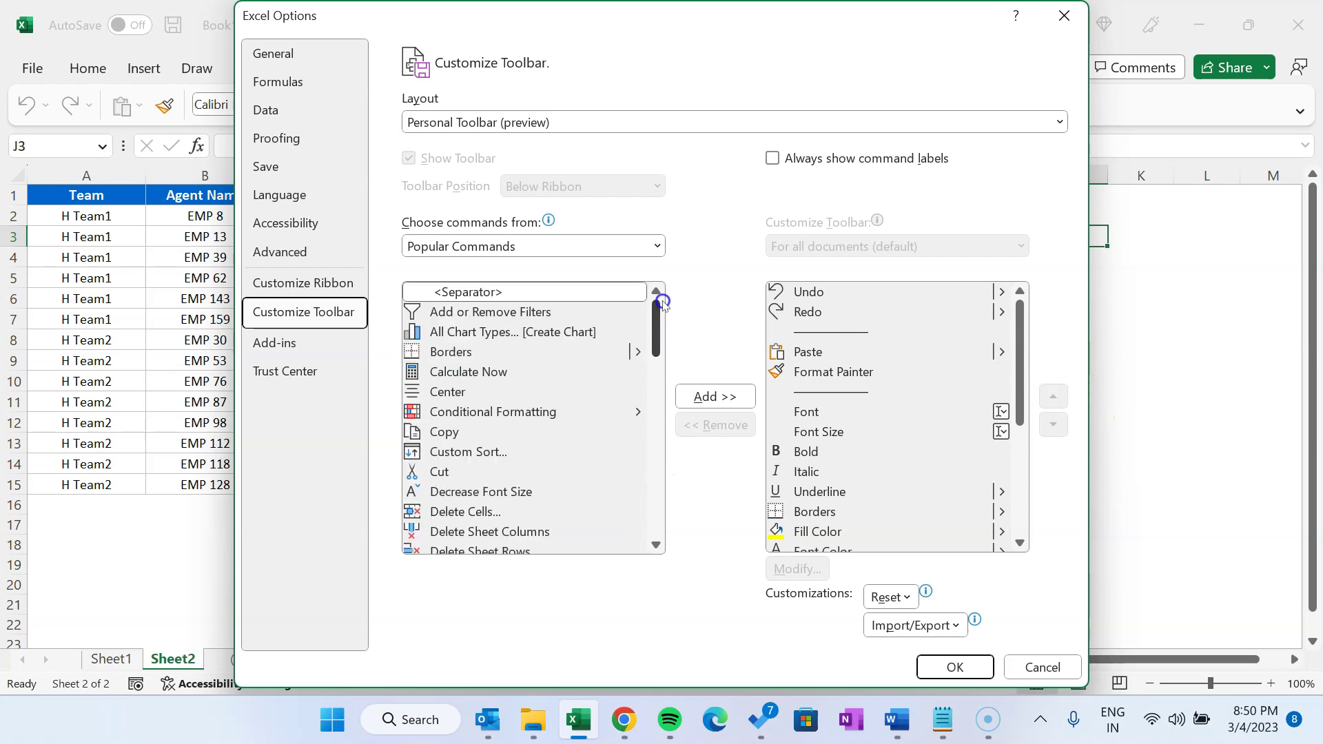